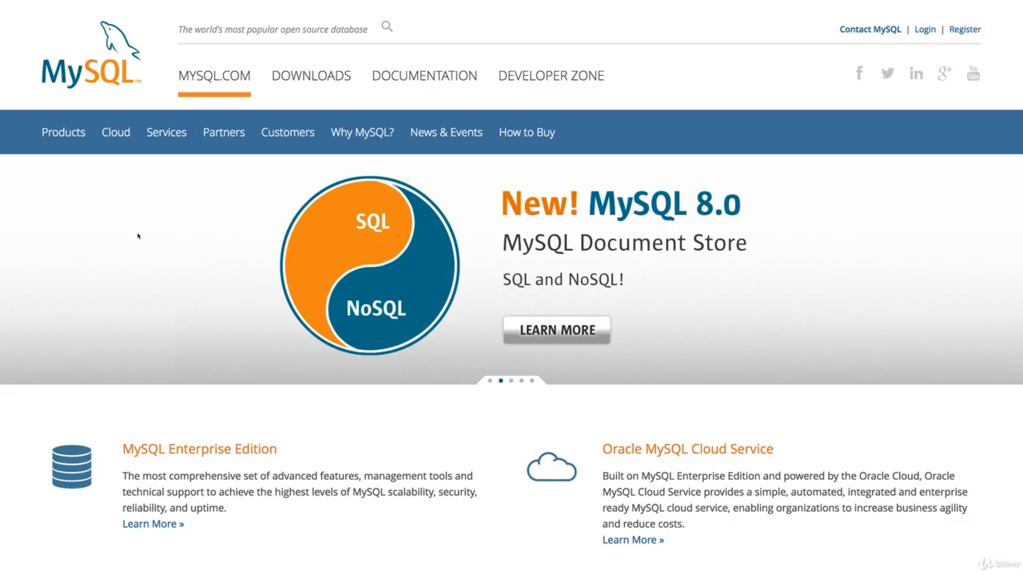
- Go to the Downloads page from the mysql.com top navigation
mouse_move(118, 4)
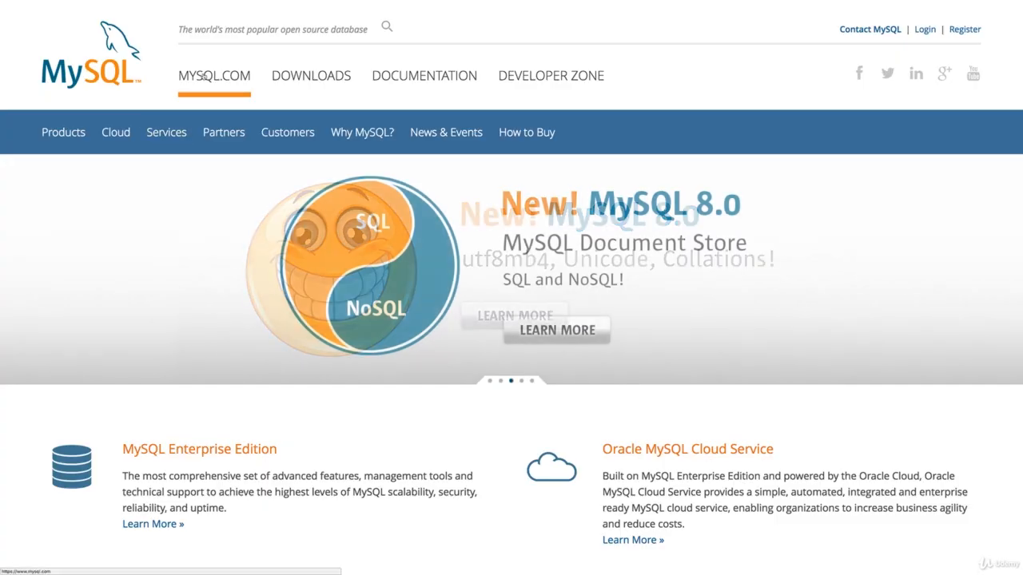
left_click(284, 80)
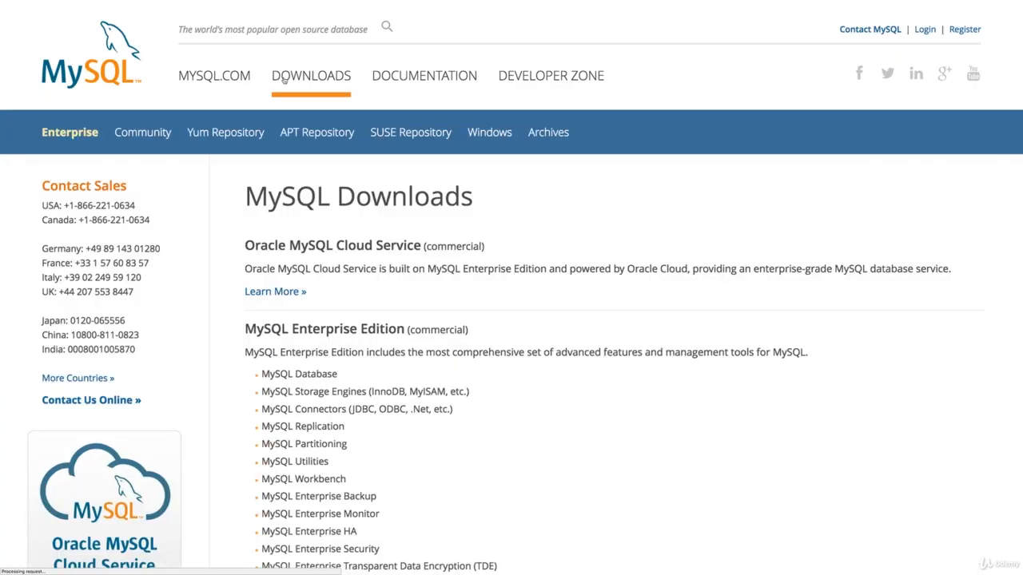
- Scroll to MySQL Community Edition and open the Community (GPL) Downloads page
scroll(408, 217, "down", 2)
left_click_drag(256, 193, 397, 194)
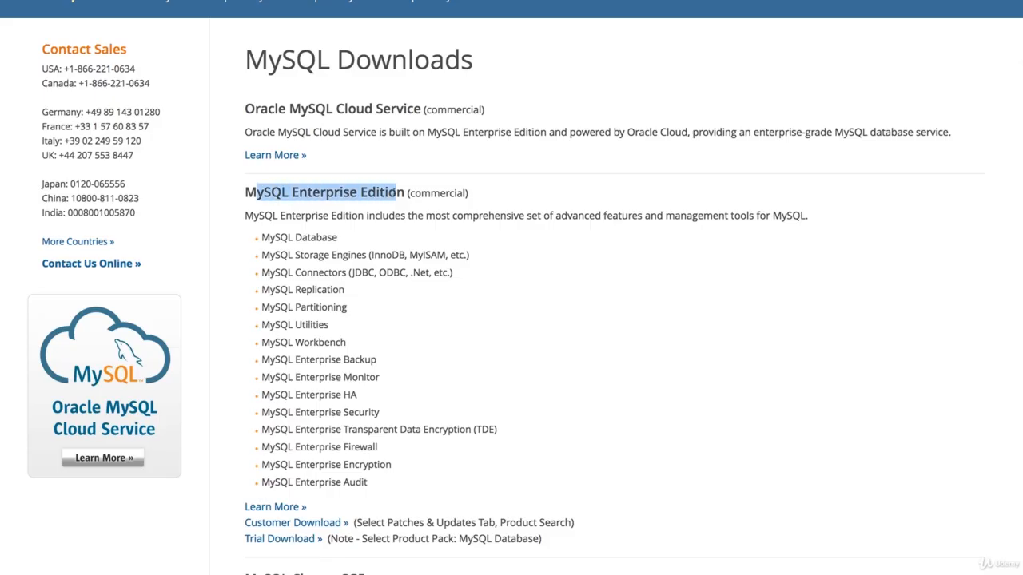
scroll(404, 231, "down", 5)
scroll(404, 231, "down", 2)
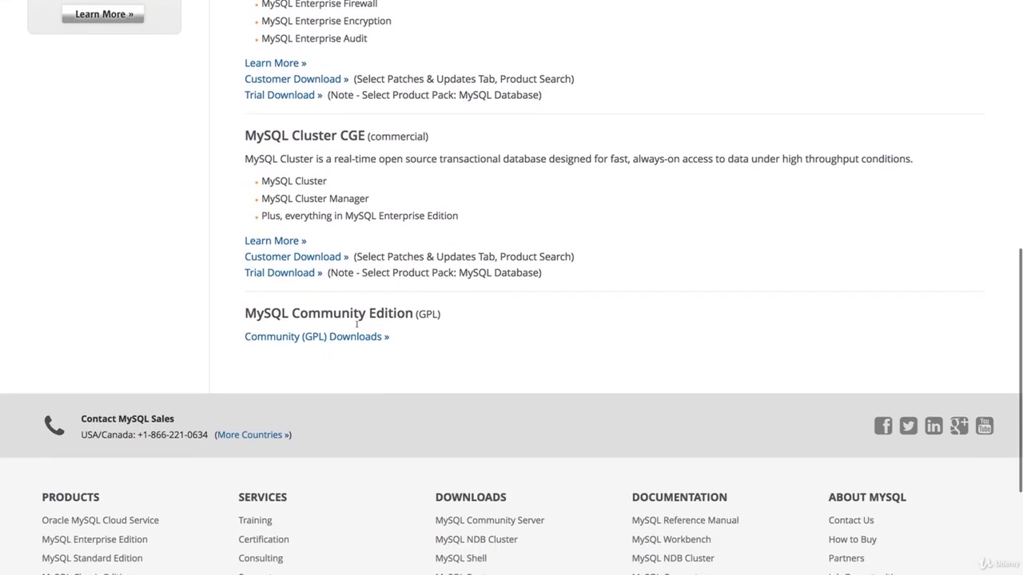
left_click_drag(244, 304, 420, 305)
left_click(423, 343)
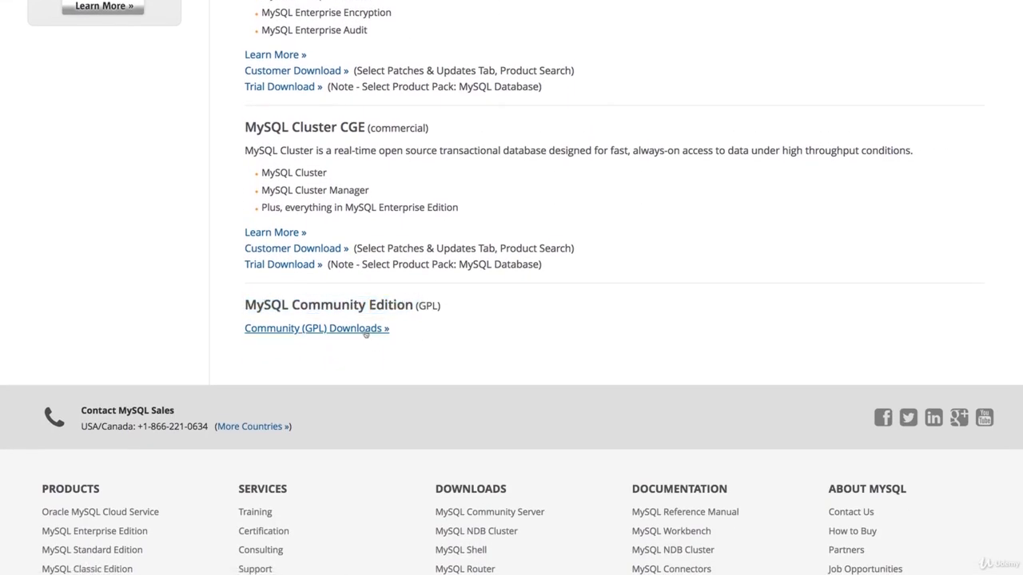
left_click(349, 328)
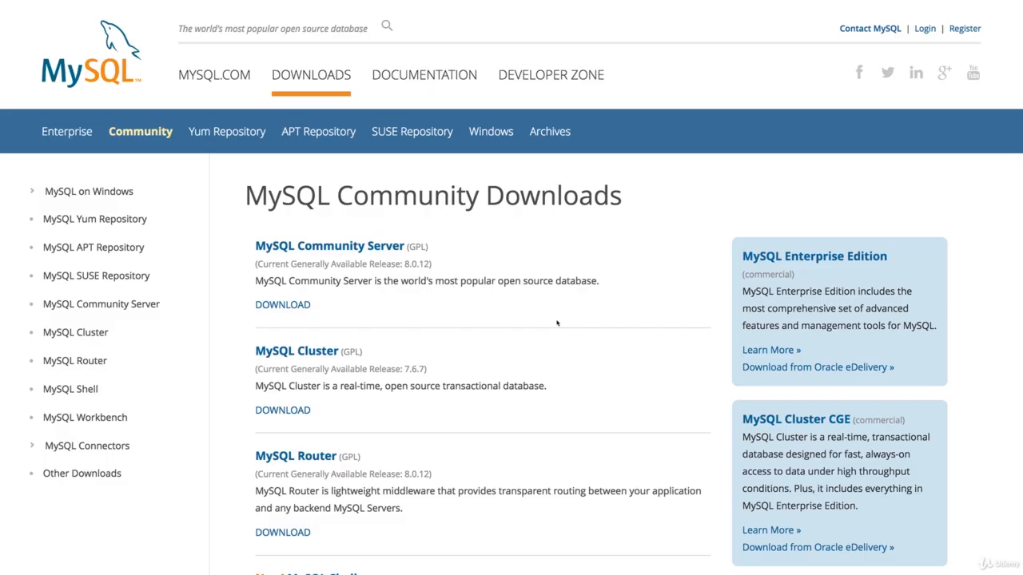
- Review the listed GPL products, from Community Server to MySQL on Windows, then return to the top
left_click_drag(249, 254, 405, 249)
scroll(412, 330, "down", 2)
scroll(413, 330, "down", 5)
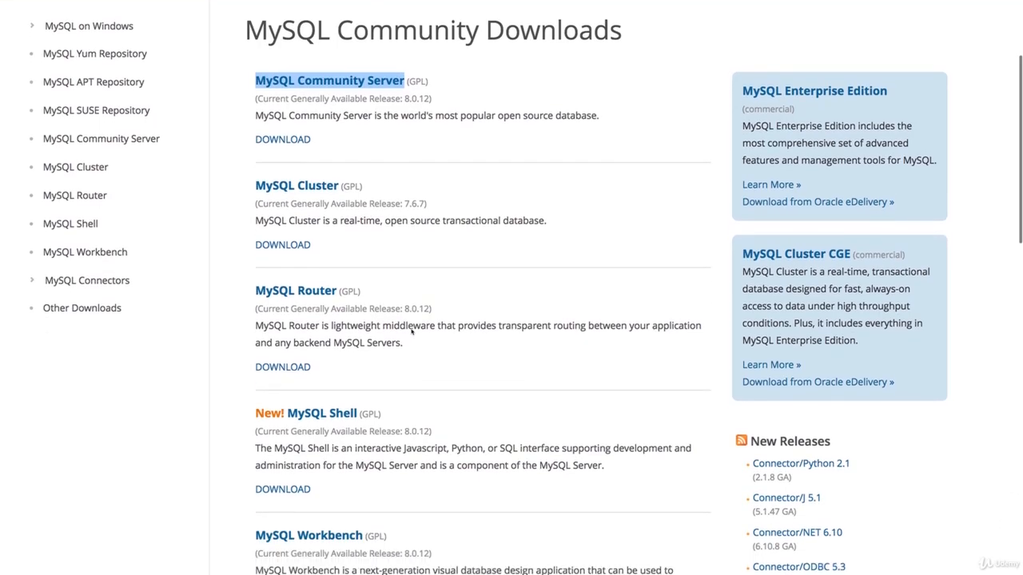
left_click_drag(250, 365, 364, 364)
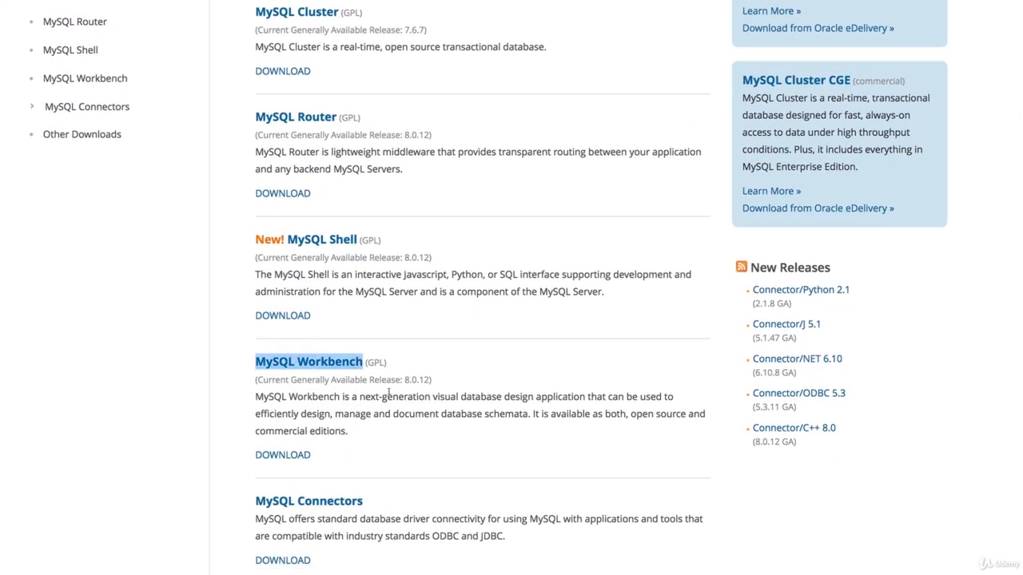
scroll(389, 392, "down", 6)
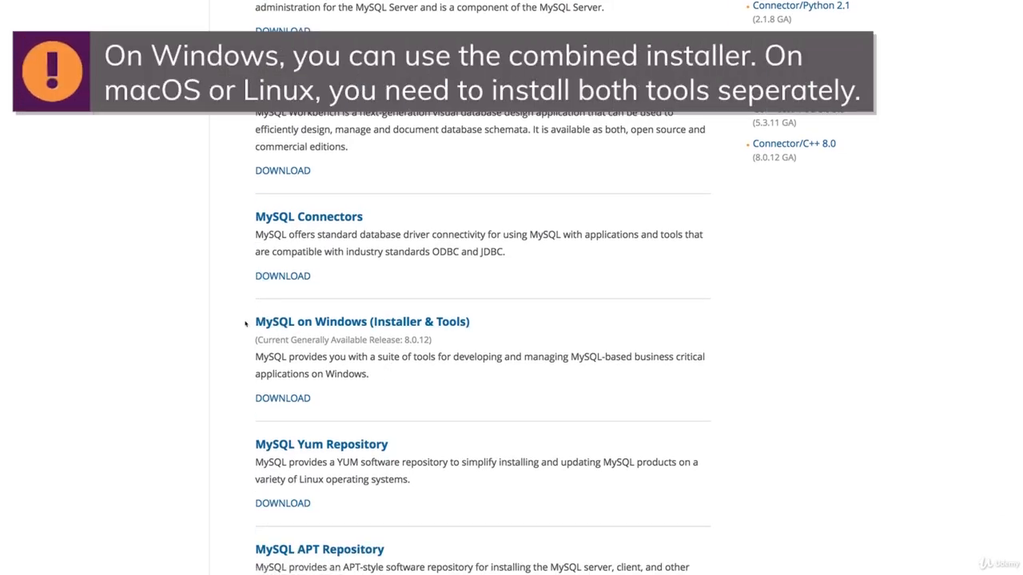
left_click_drag(245, 323, 366, 323)
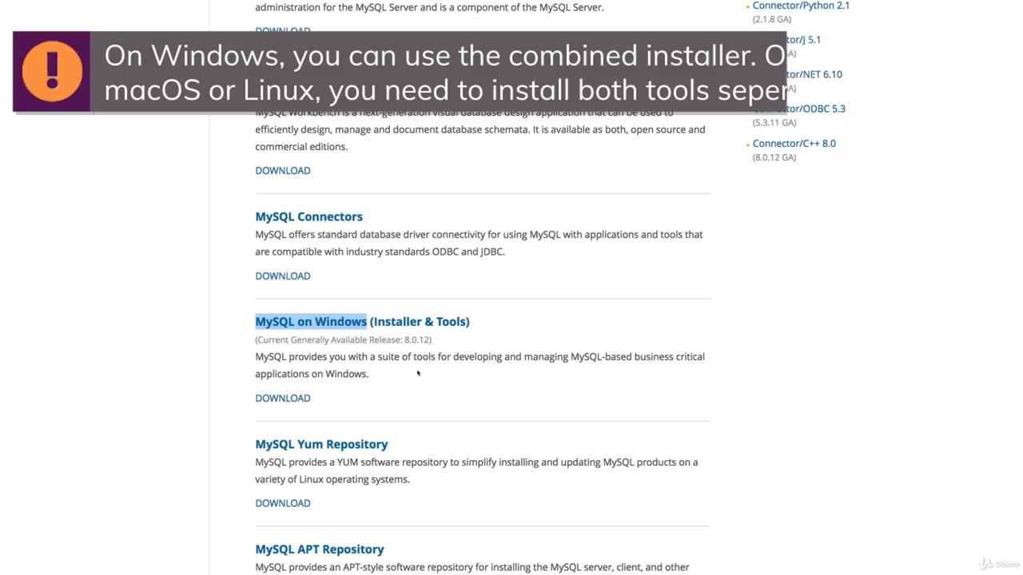
scroll(428, 375, "up", 10)
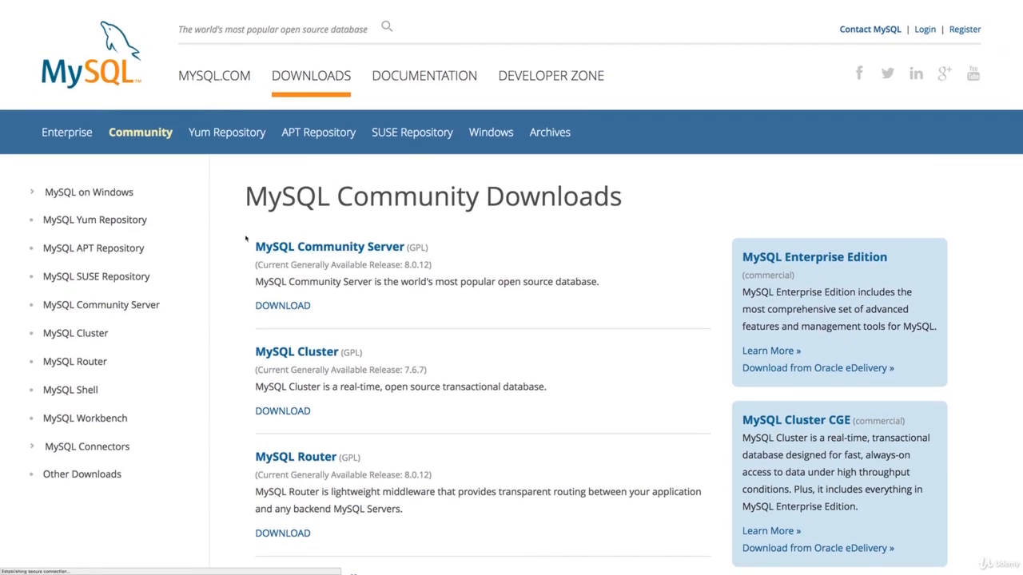
- Open MySQL Community Server and set the GA Releases operating system to macOS
left_click(299, 247)
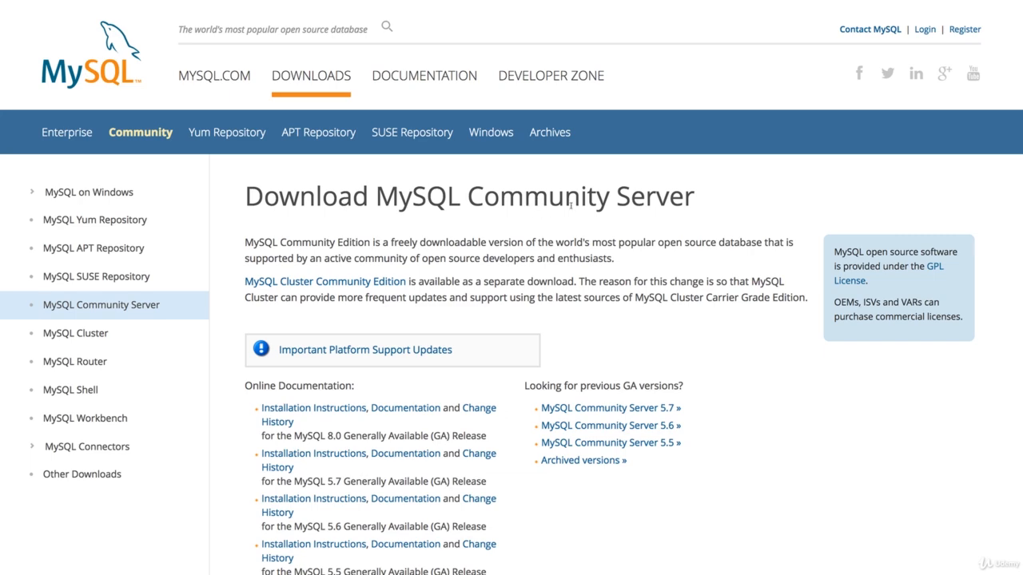
scroll(448, 259, "down", 3)
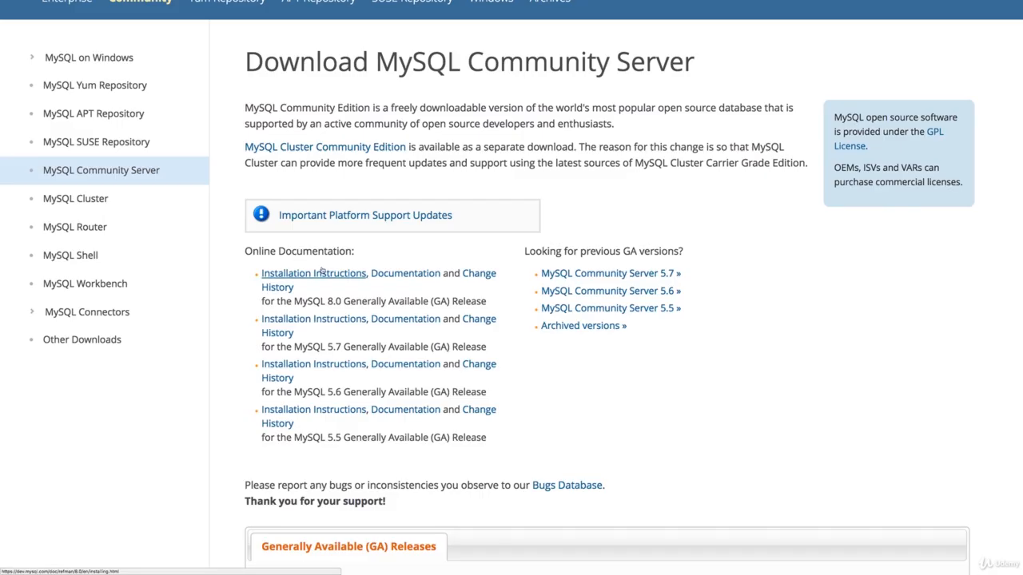
scroll(335, 296, "down", 8)
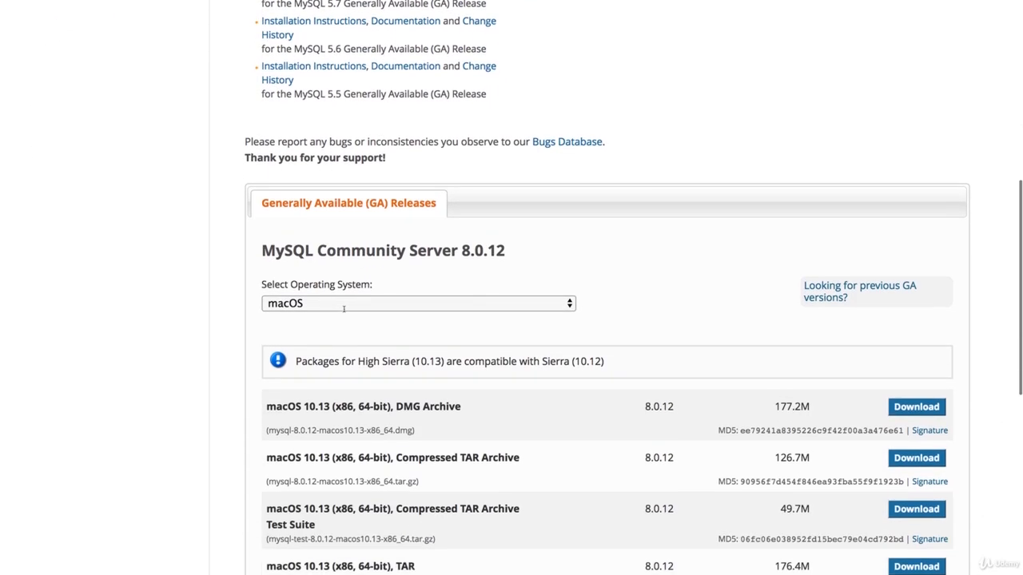
left_click(344, 307)
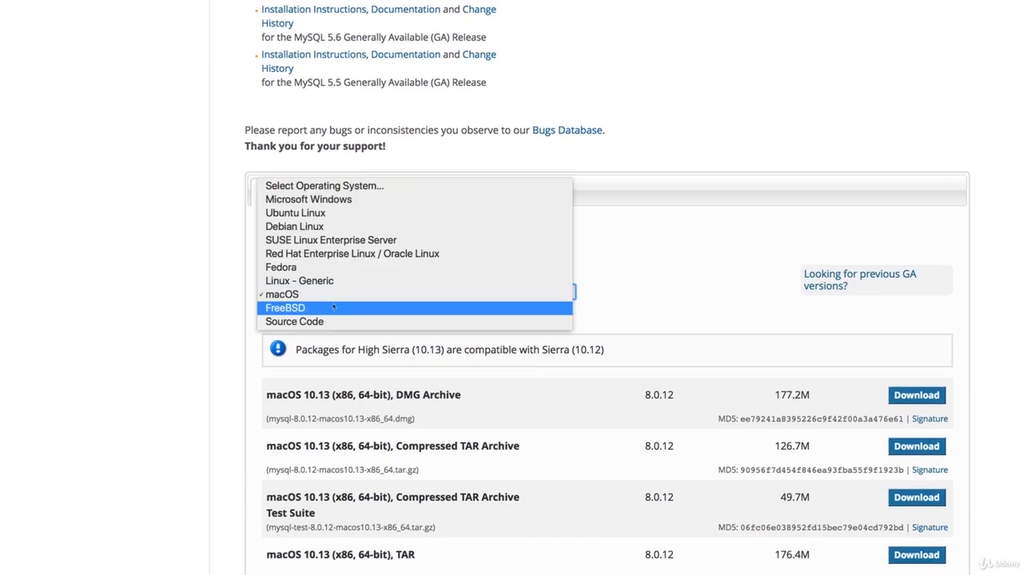
left_click(343, 199)
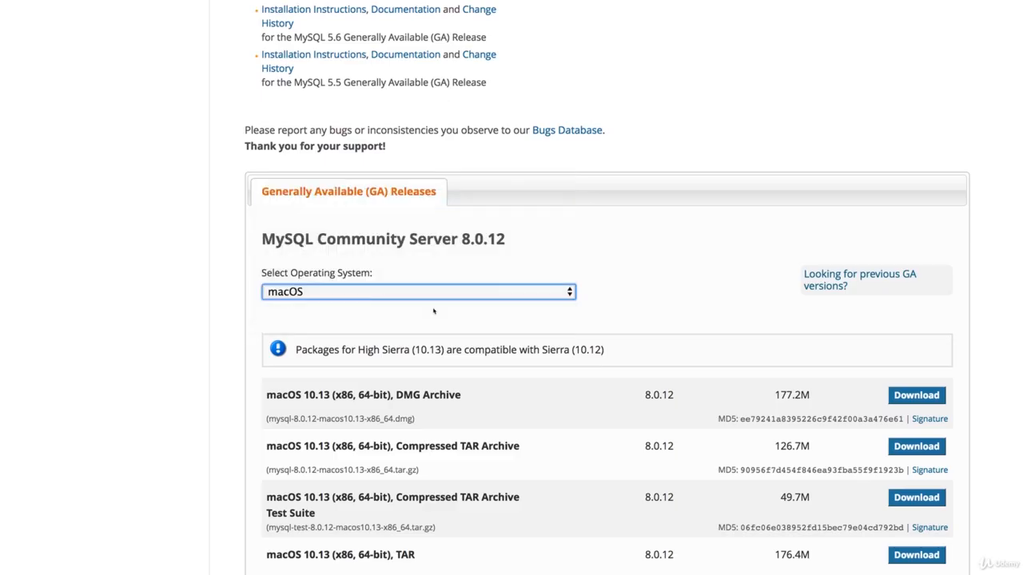
scroll(429, 312, "down", 2)
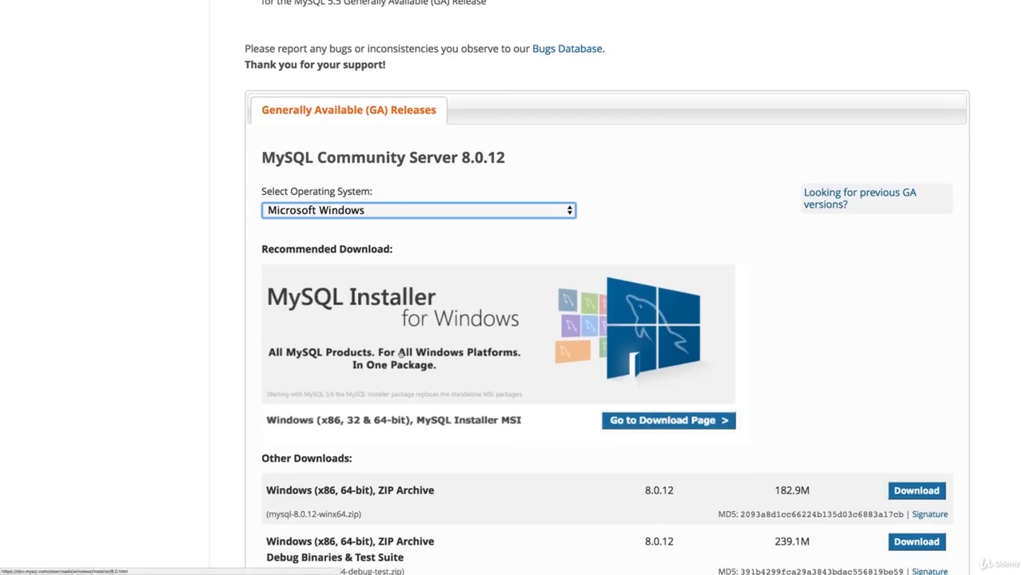
left_click(373, 213)
left_click(359, 308)
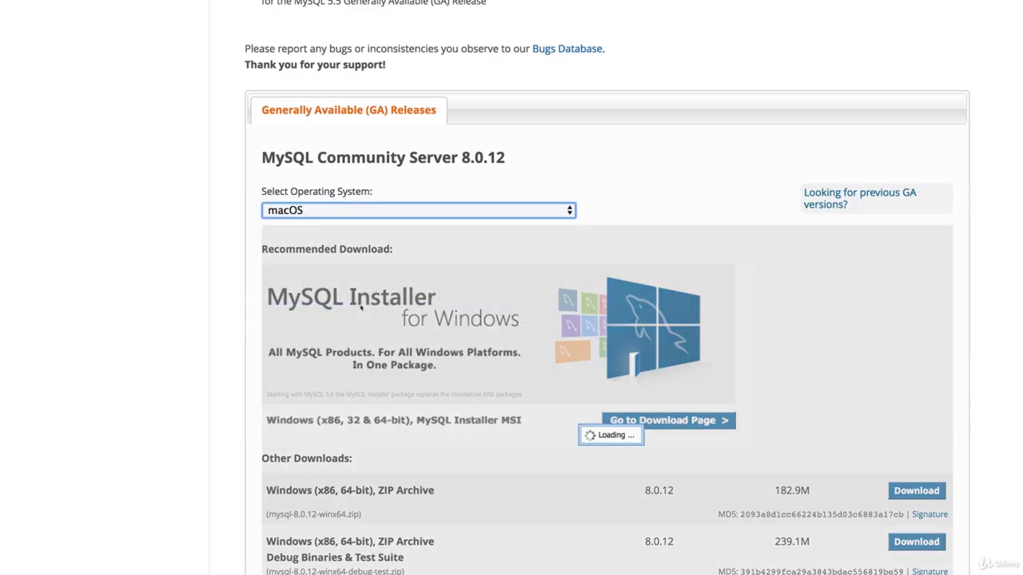
scroll(612, 389, "down", 1)
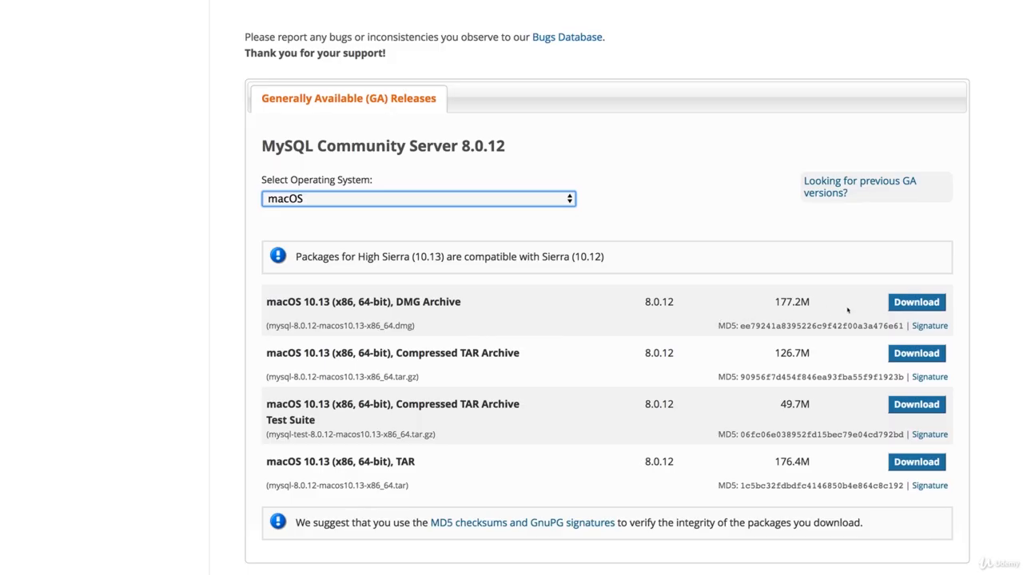
- Download and save mysql-8.0.12-macos10.13-x86_64.dmg without signing in to Oracle
left_click(916, 304)
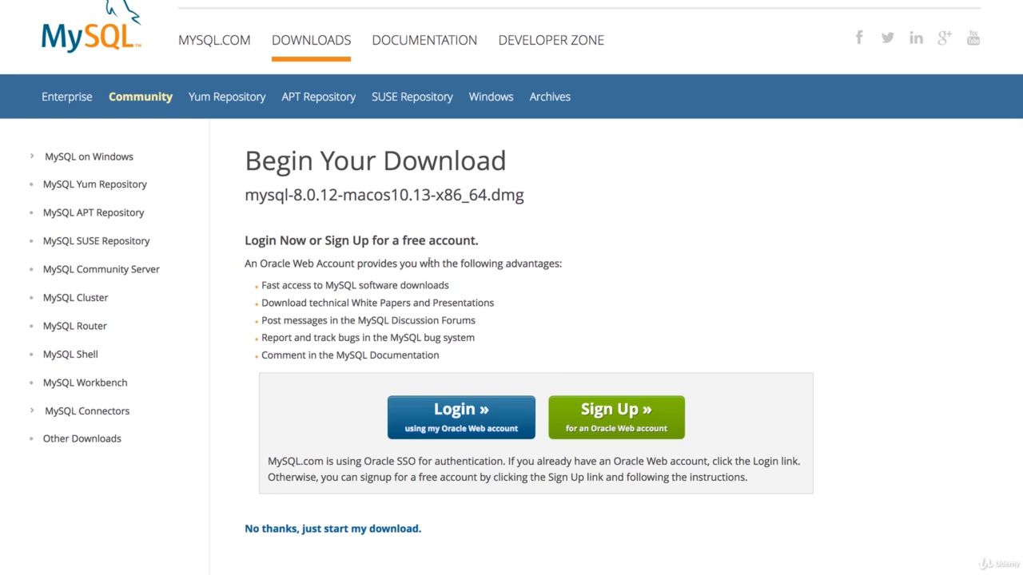
scroll(431, 251, "down", 4)
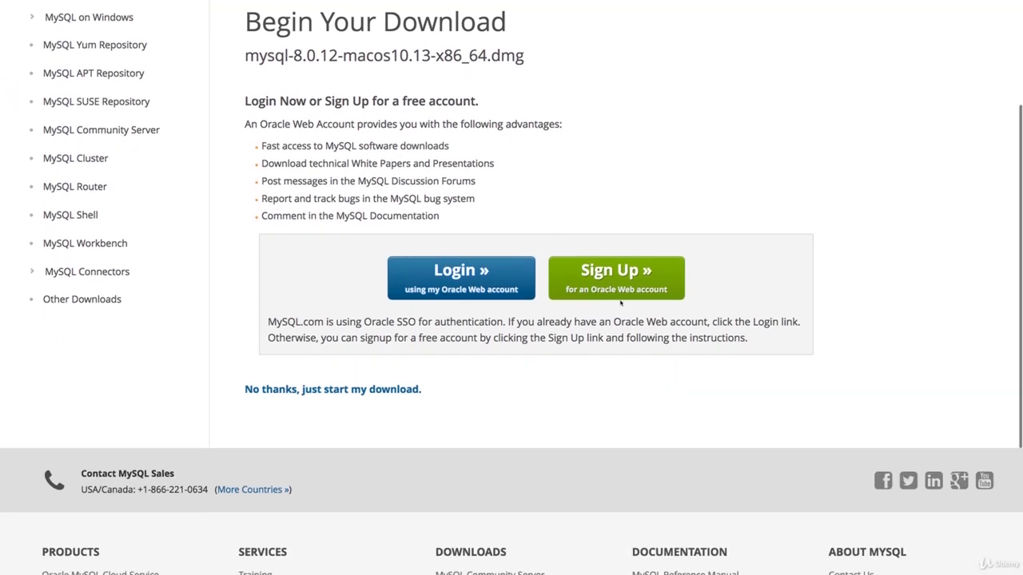
left_click(332, 392)
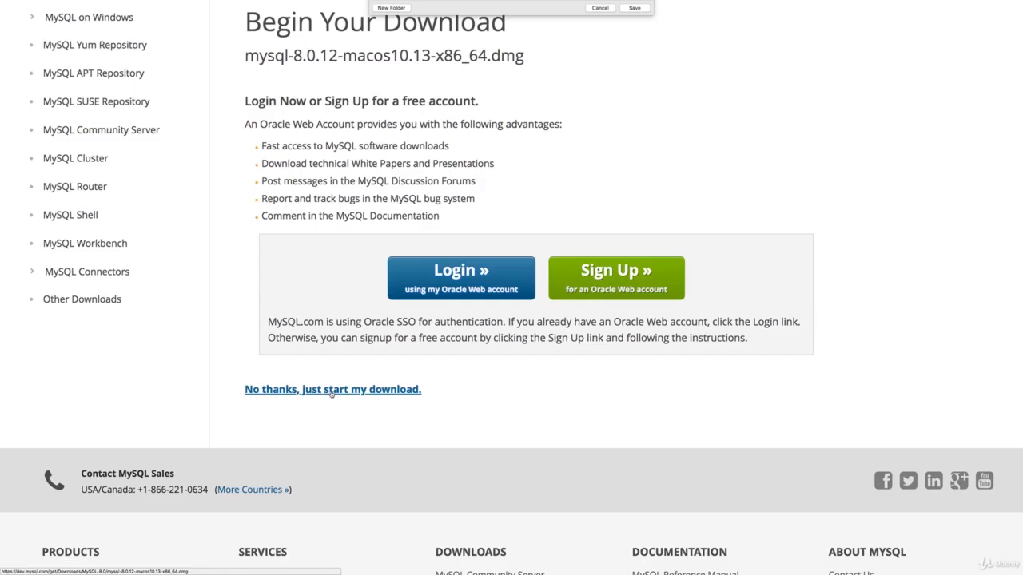
left_click(640, 171)
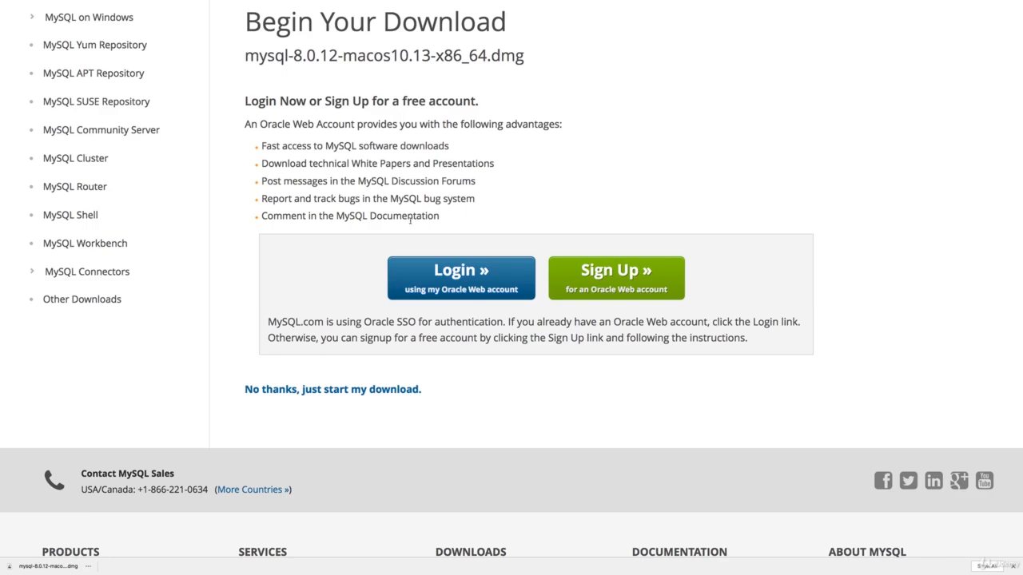
key("ctrl+Left")
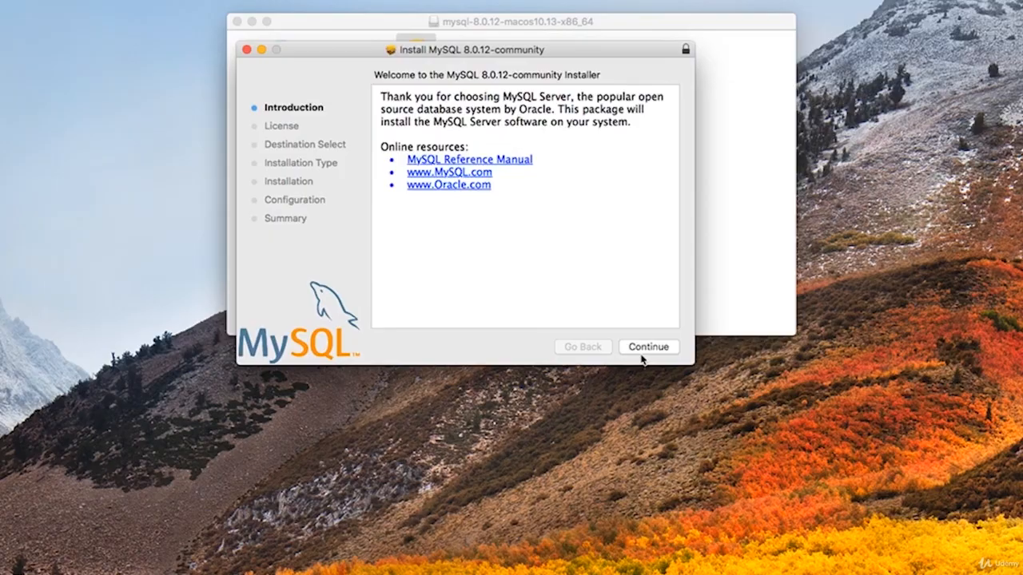
- Accept the MySQL 8.0.12 license and open the Customize package list
left_click(643, 357)
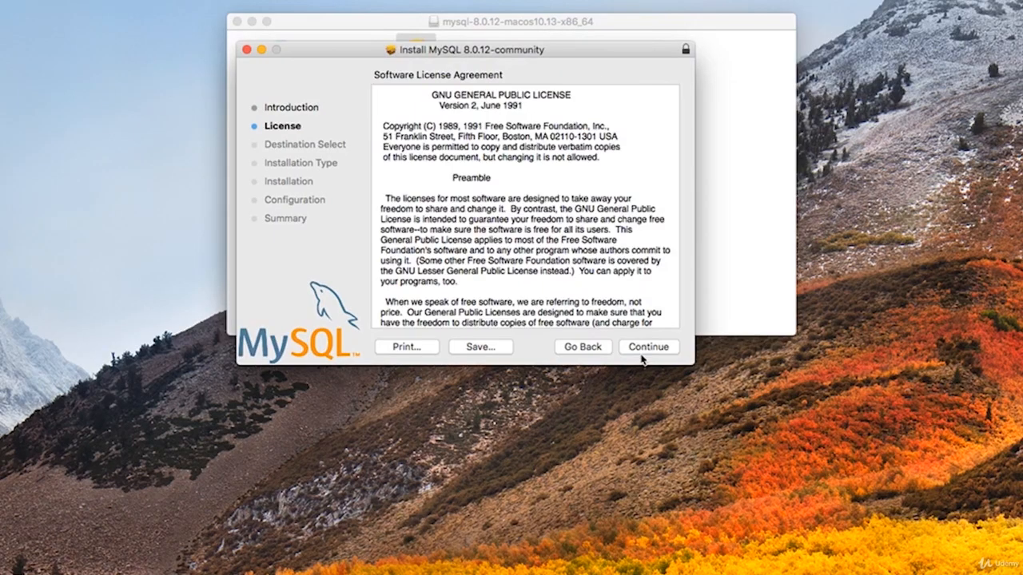
left_click(643, 349)
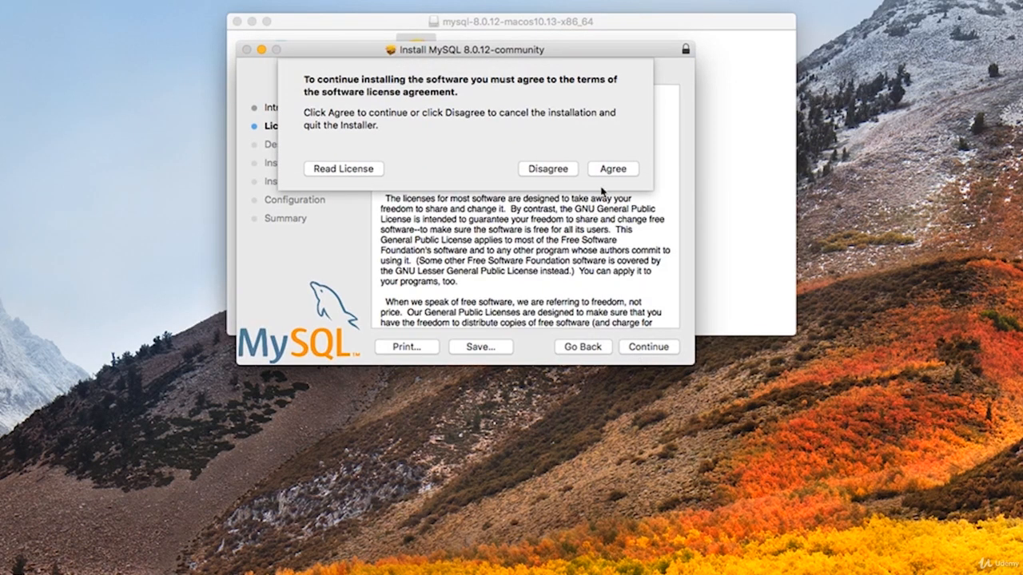
key("Return")
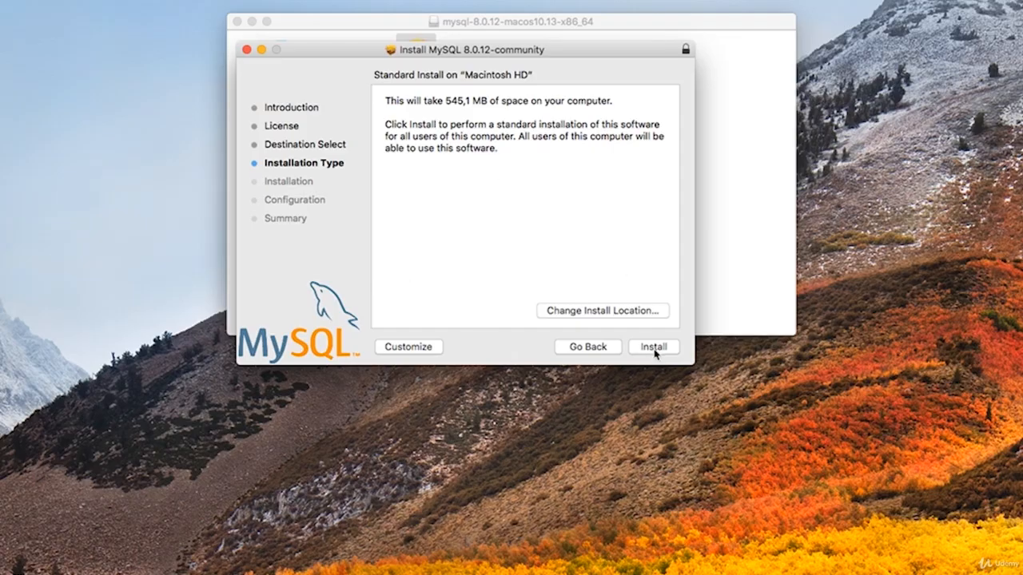
left_click(406, 354)
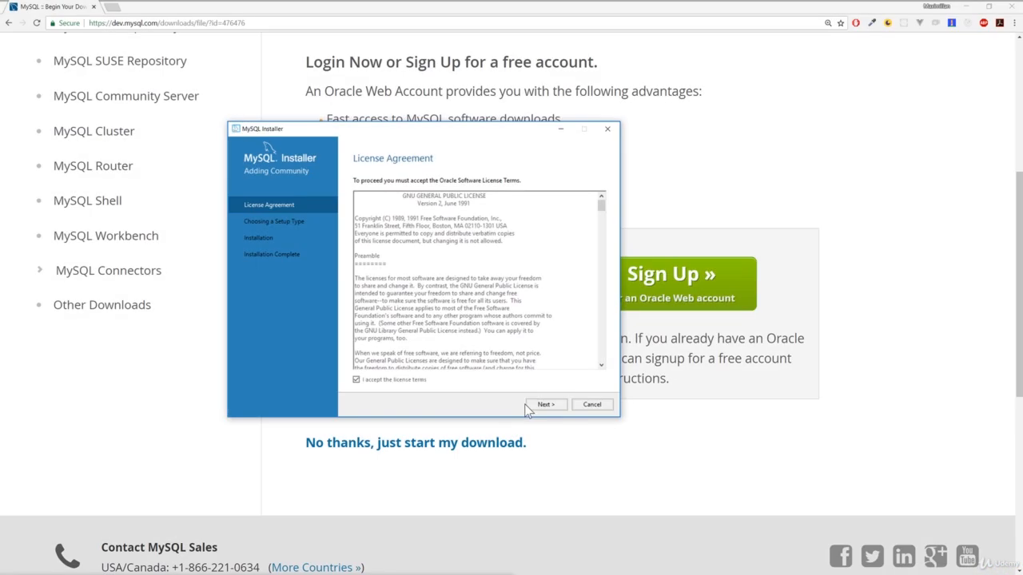
- Choose the Custom setup type and add MySQL Server 8.0.11 - X64 to the install list
left_click(545, 405)
left_click(358, 342)
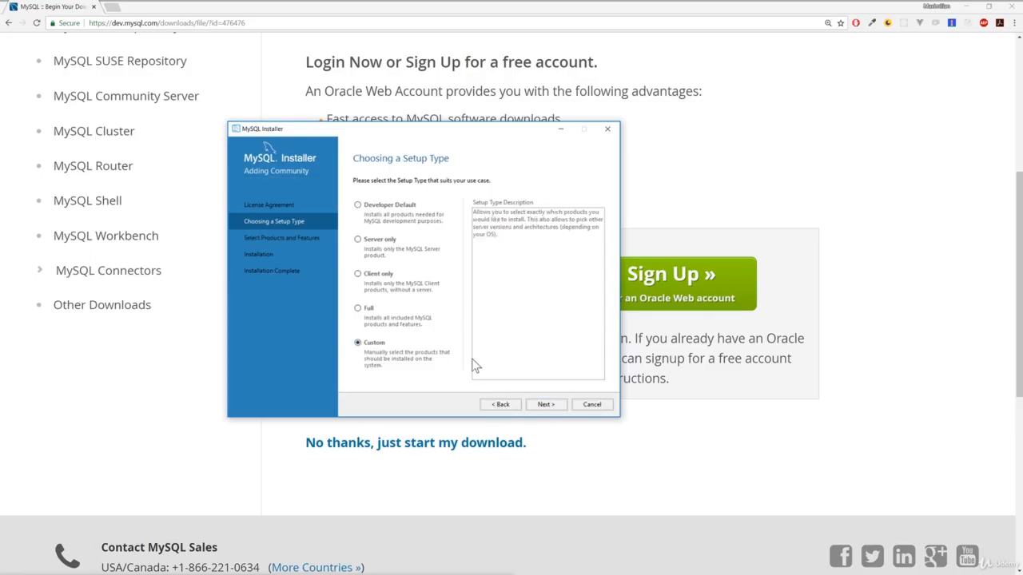
left_click(545, 405)
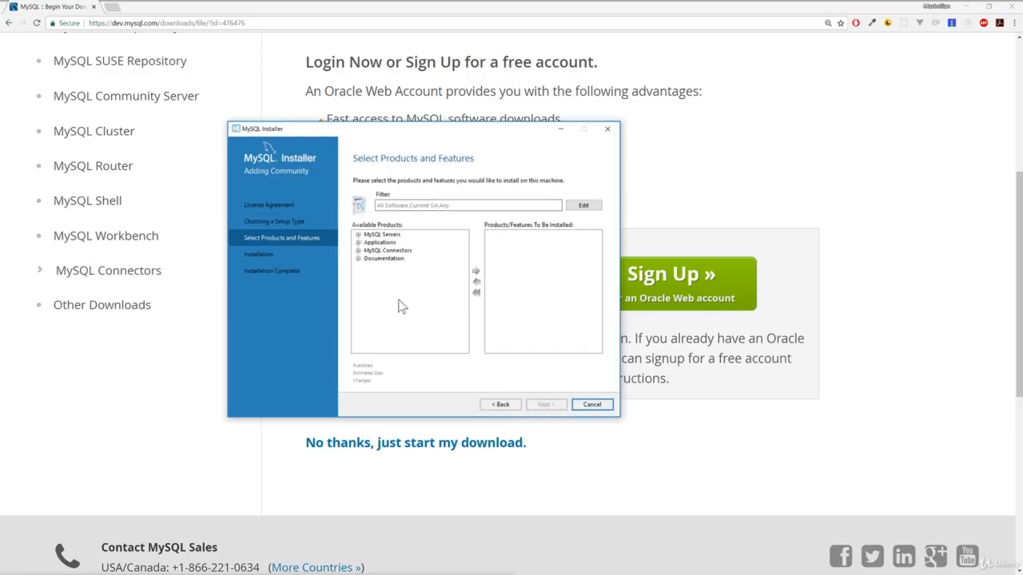
left_click(358, 234)
left_click(367, 243)
left_click(377, 250)
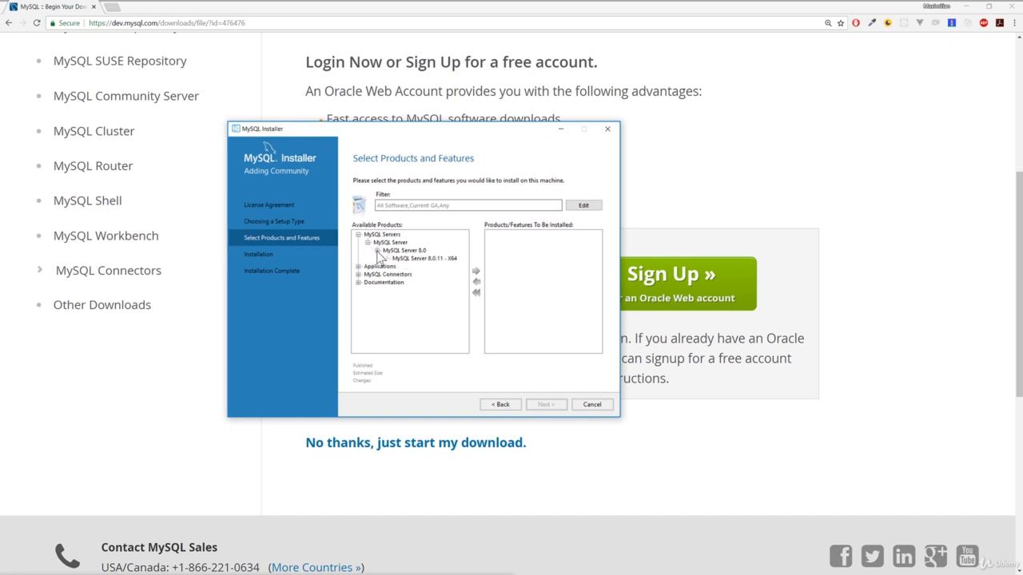
left_click(423, 258)
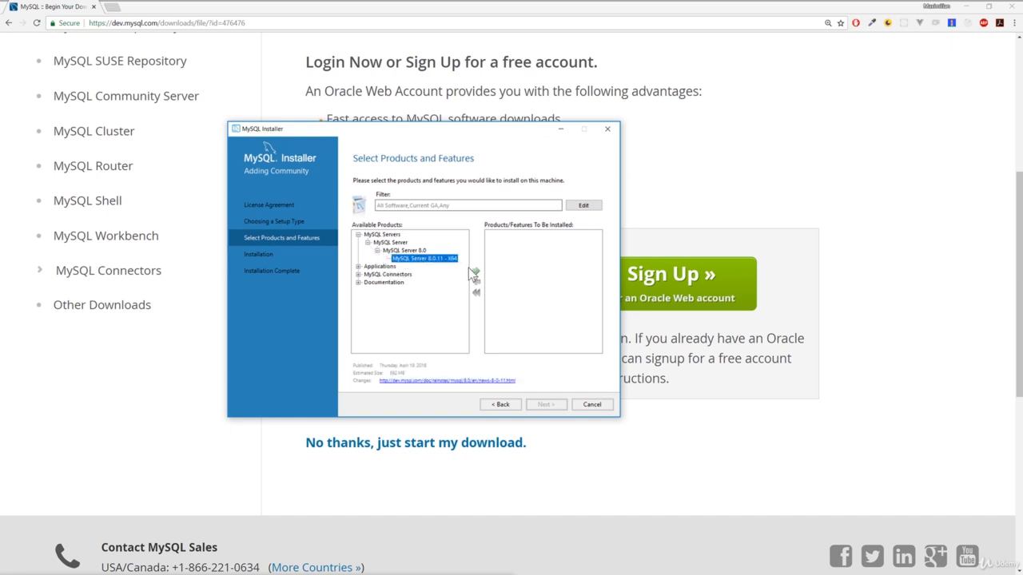
left_click(475, 273)
- Add MySQL Workbench 6.3.10, keep the default paths, and execute the installation
left_click(358, 266)
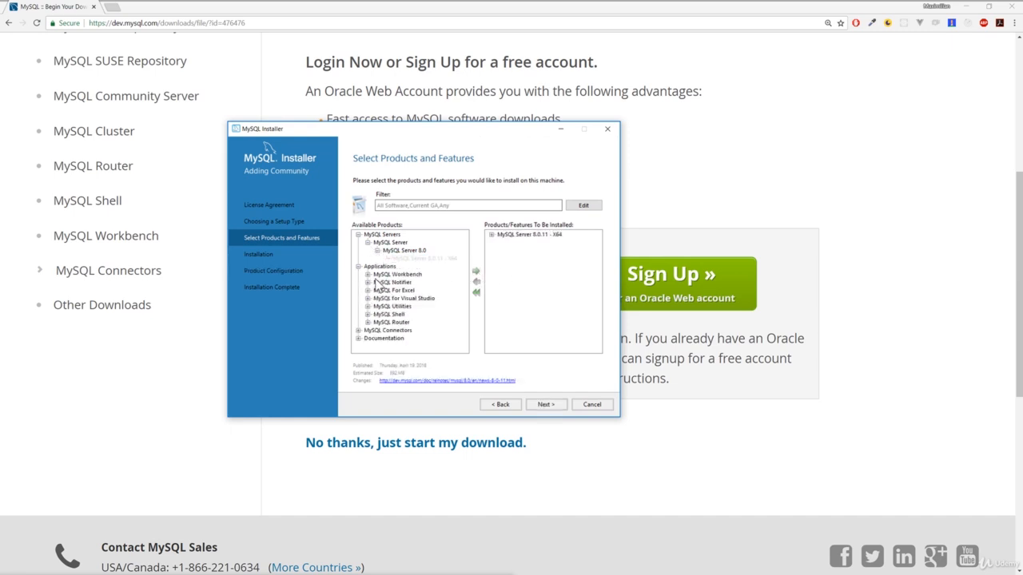
left_click(382, 275)
left_click(368, 274)
left_click(377, 282)
left_click(424, 290)
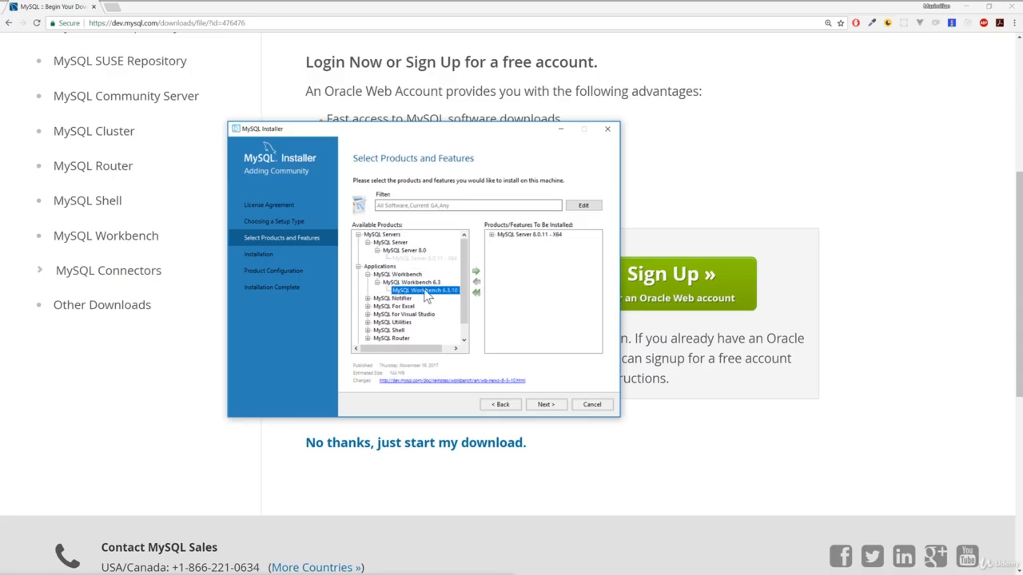
left_click(475, 271)
left_click(544, 405)
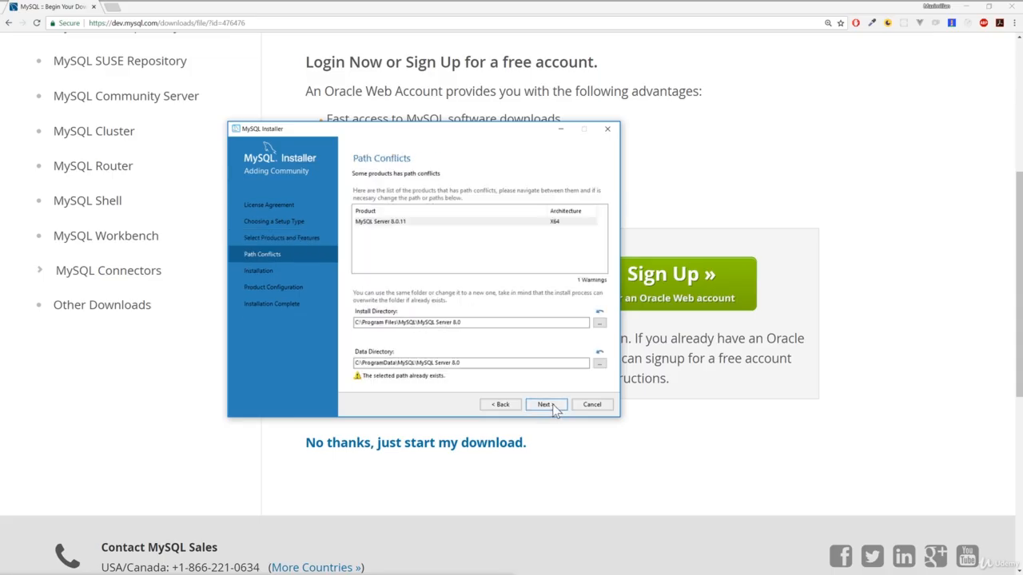
left_click(544, 406)
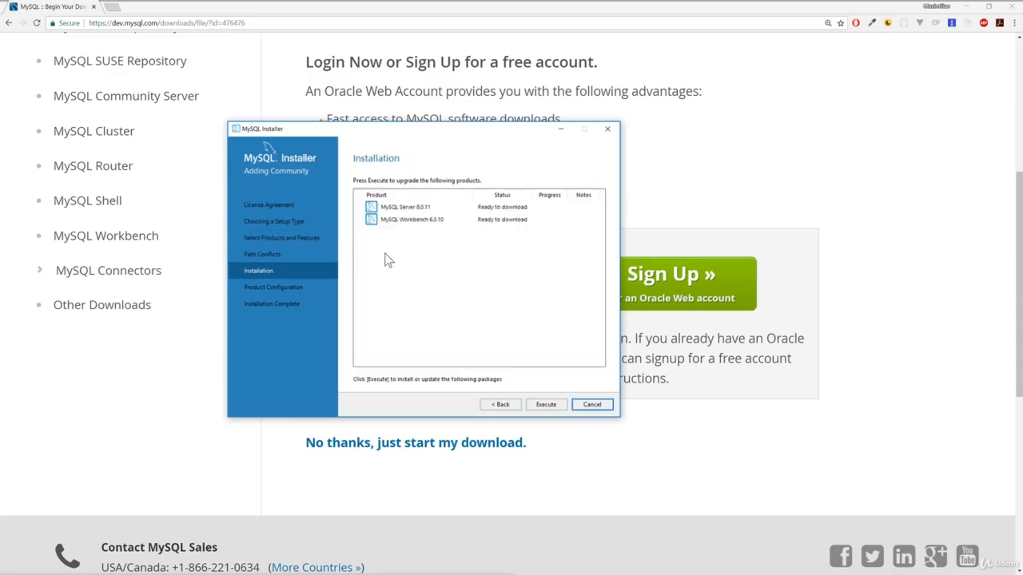
left_click(547, 404)
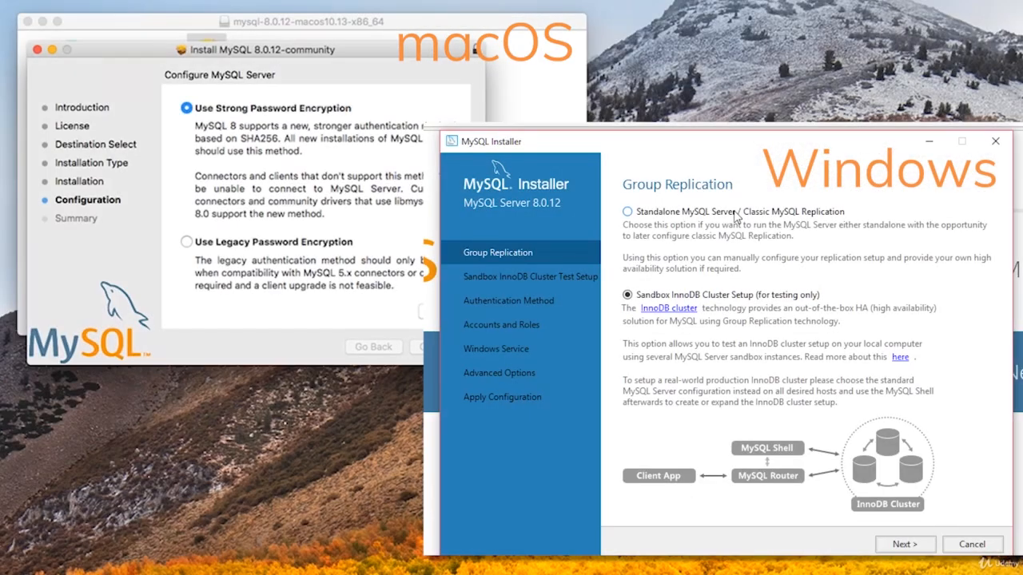
- Choose a Standalone MySQL Server with default networking and Use Legacy Password Encryption
left_click(735, 214)
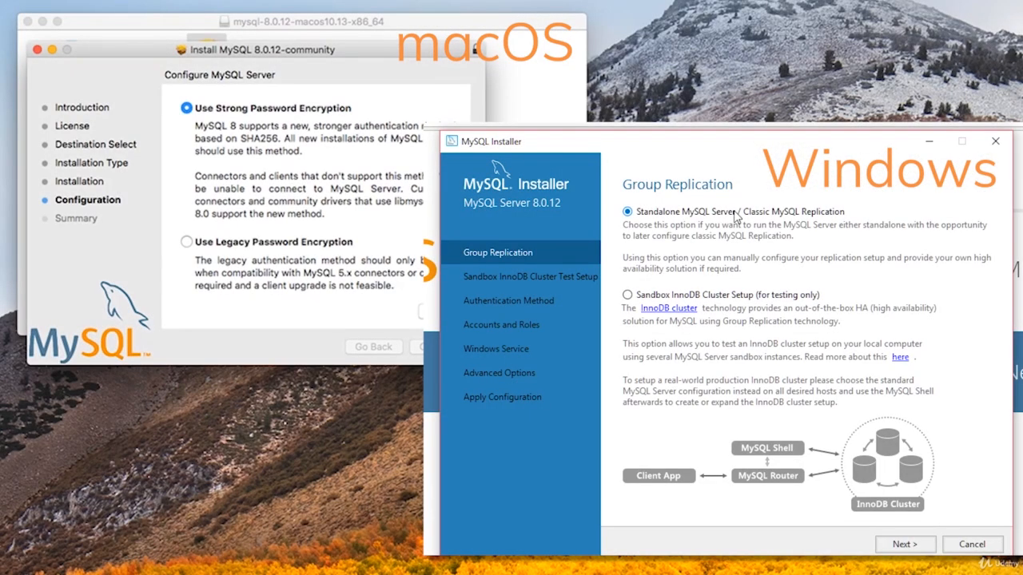
left_click(919, 545)
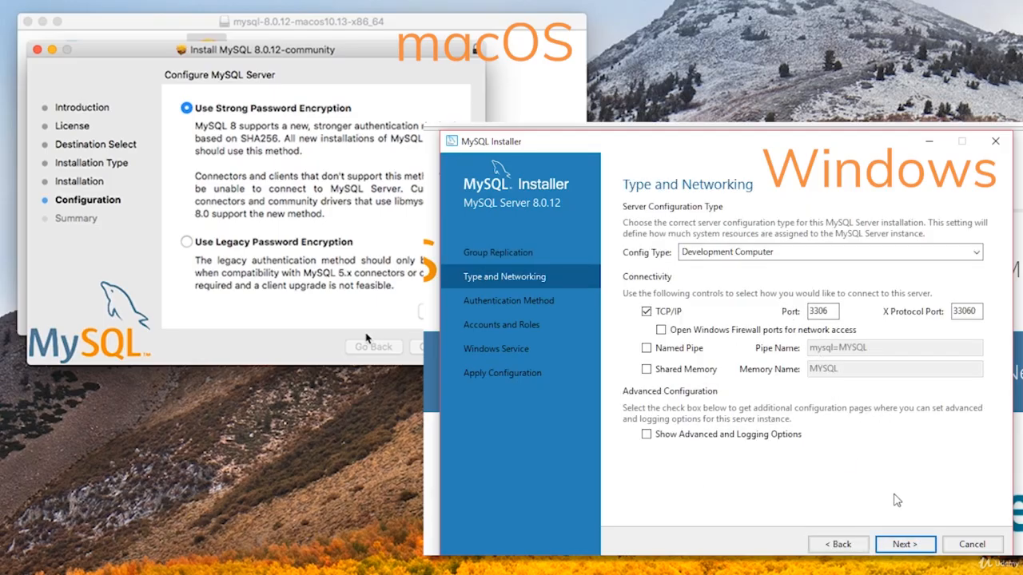
left_click(905, 545)
left_click(186, 242)
left_click(901, 544)
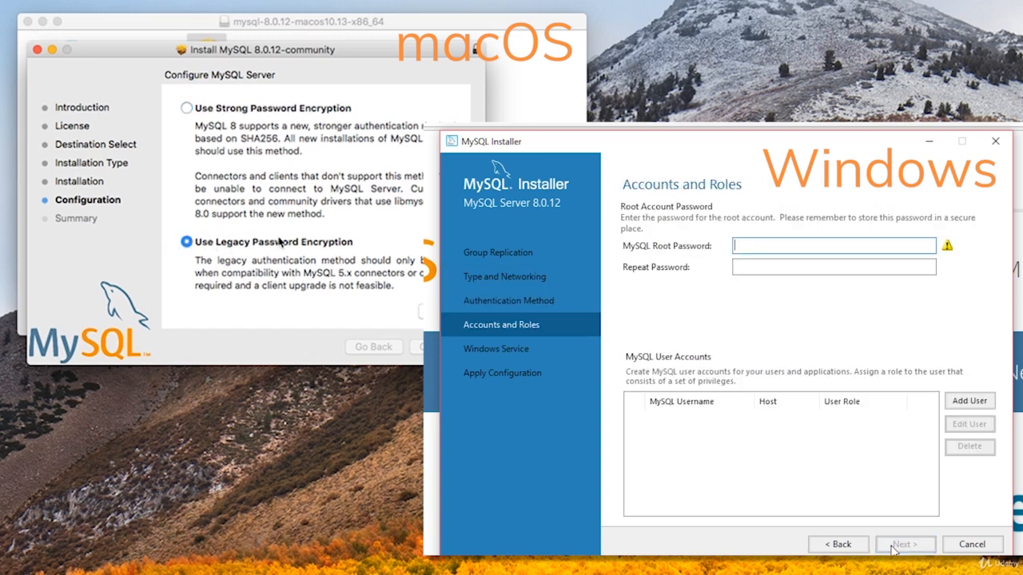
- Enter and confirm the root account password
type("password")
key("Tab")
type("password")
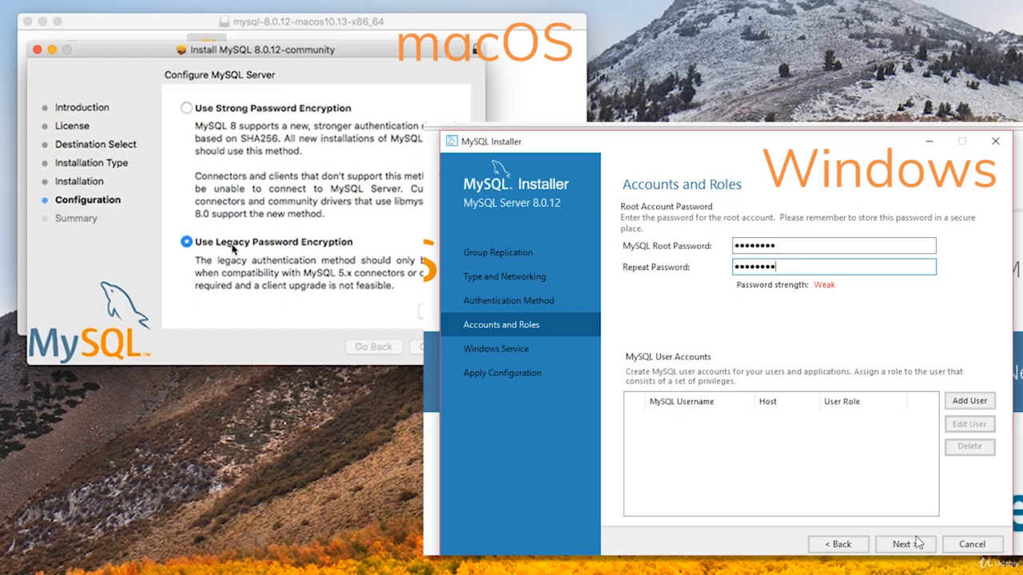
left_click(441, 311)
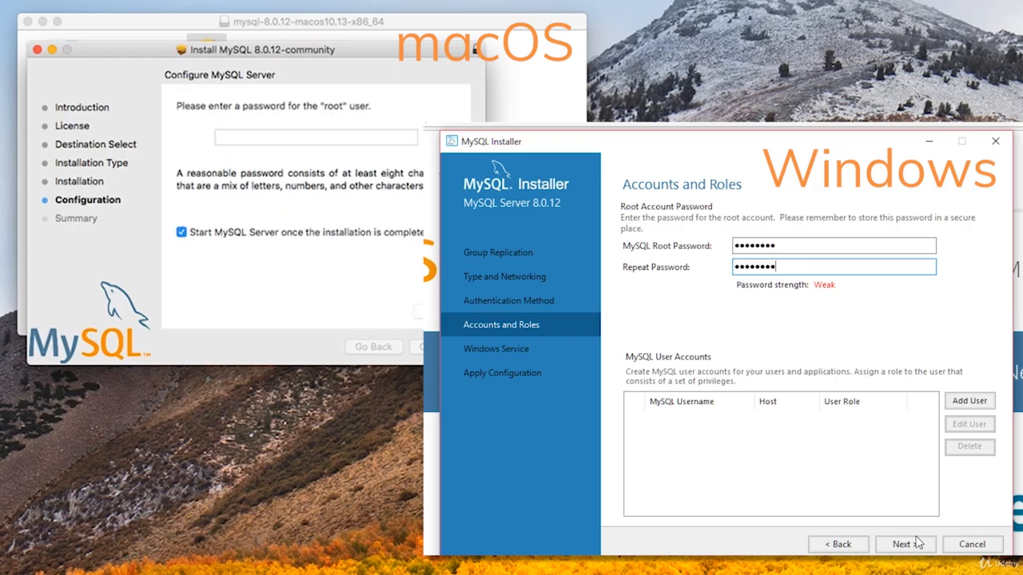
left_click(293, 137)
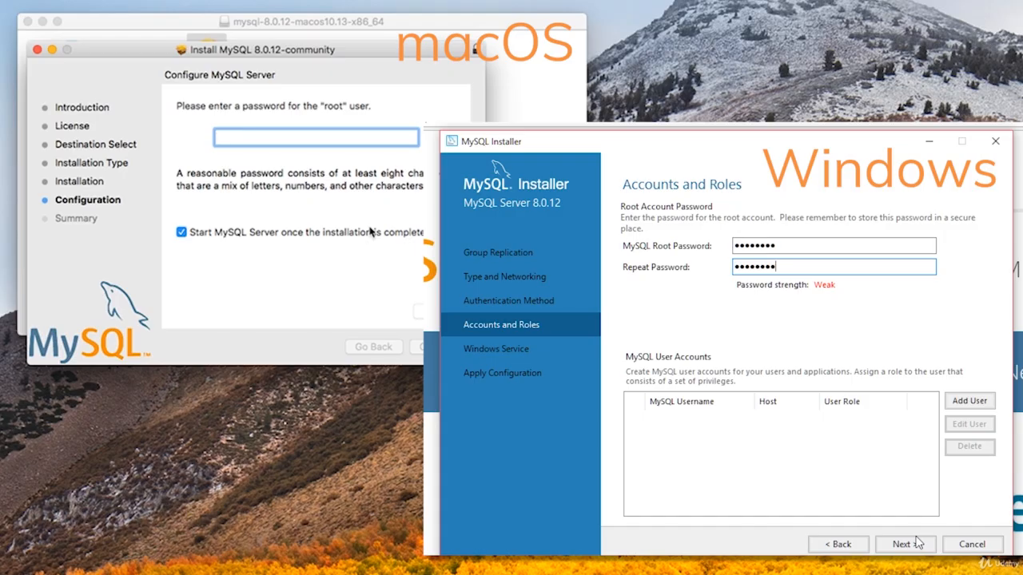
key("super+v")
- Continue past the service settings and execute the server configuration
left_click(905, 544)
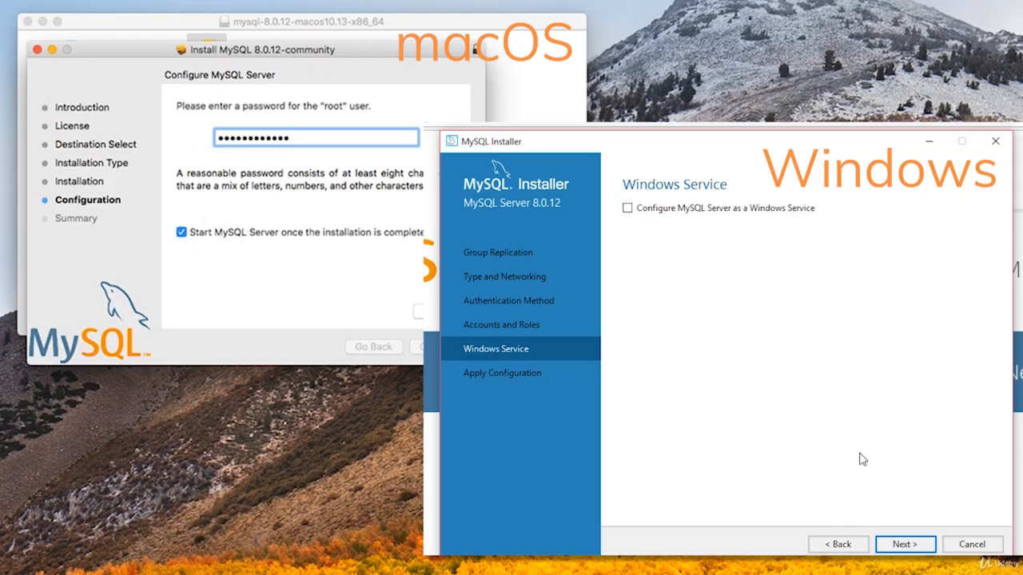
left_click(446, 347)
left_click(904, 544)
left_click(906, 544)
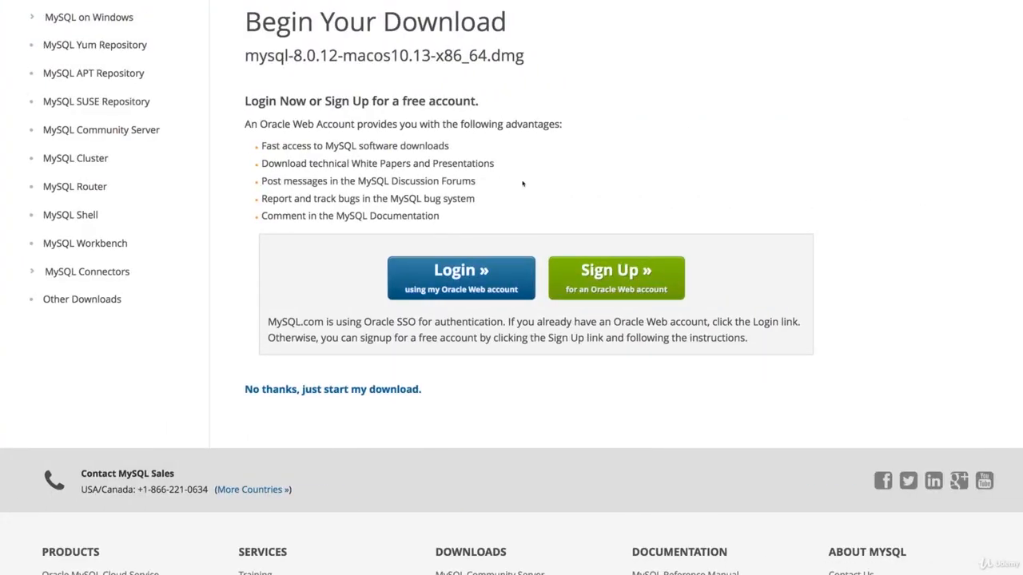
- Return to the Community Downloads list and scroll down to MySQL Workbench
scroll(523, 184, "up", 5)
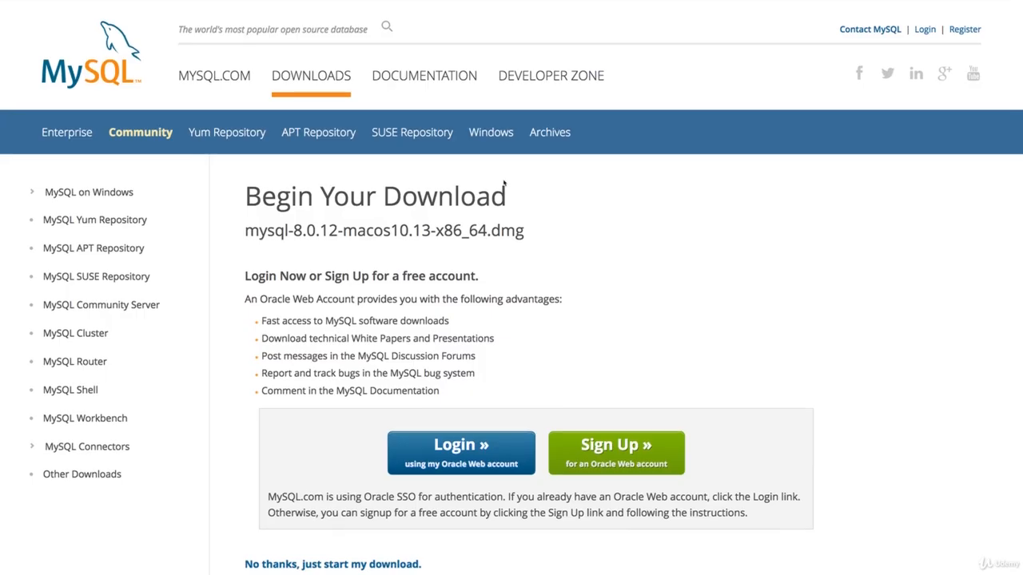
scroll(231, 157, "left", 5)
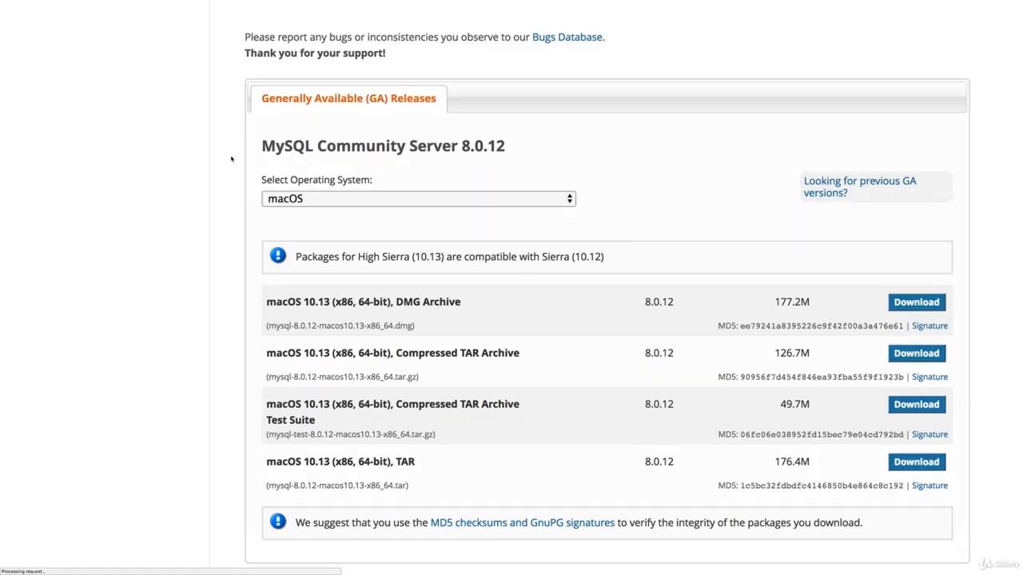
scroll(310, 188, "up", 5)
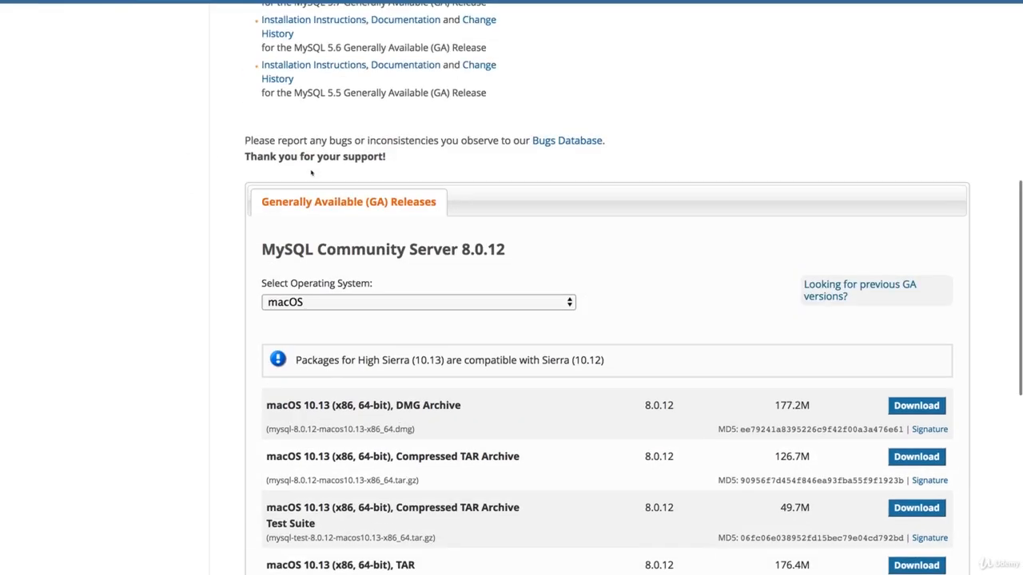
scroll(302, 168, "left", 5)
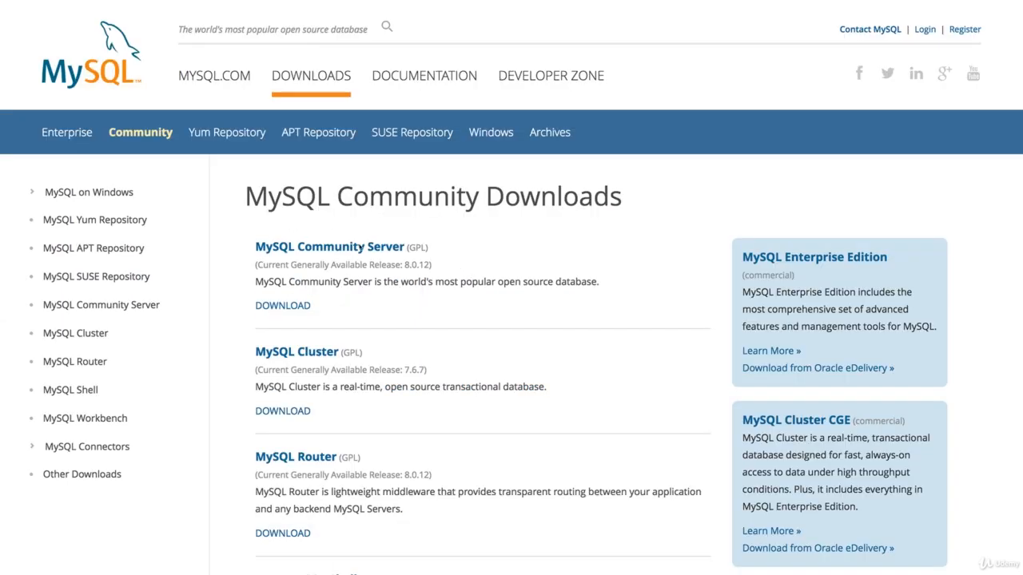
scroll(359, 245, "down", 10)
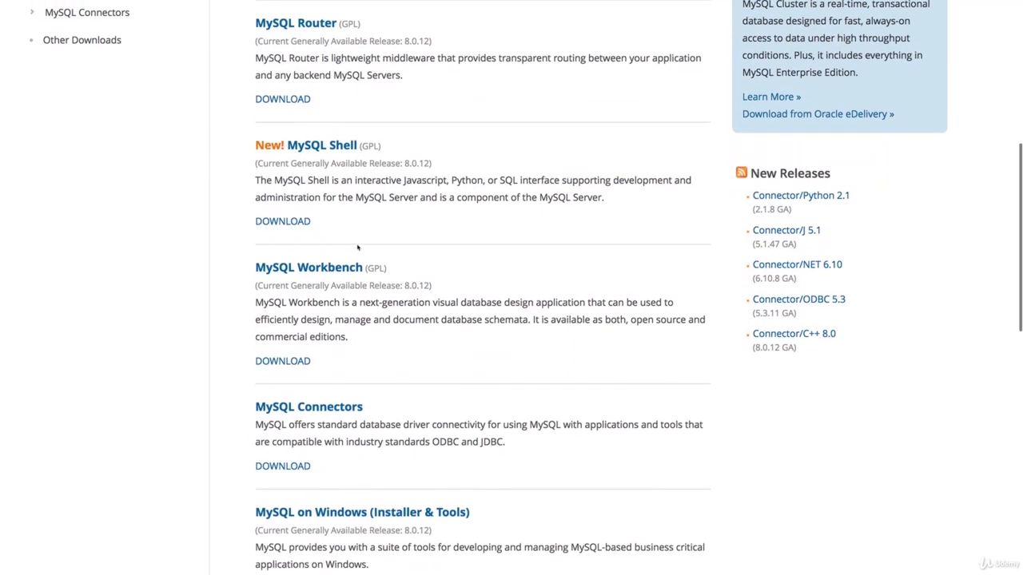
- Open the MySQL Workbench download page with macOS selected under GA Releases
left_click(283, 252)
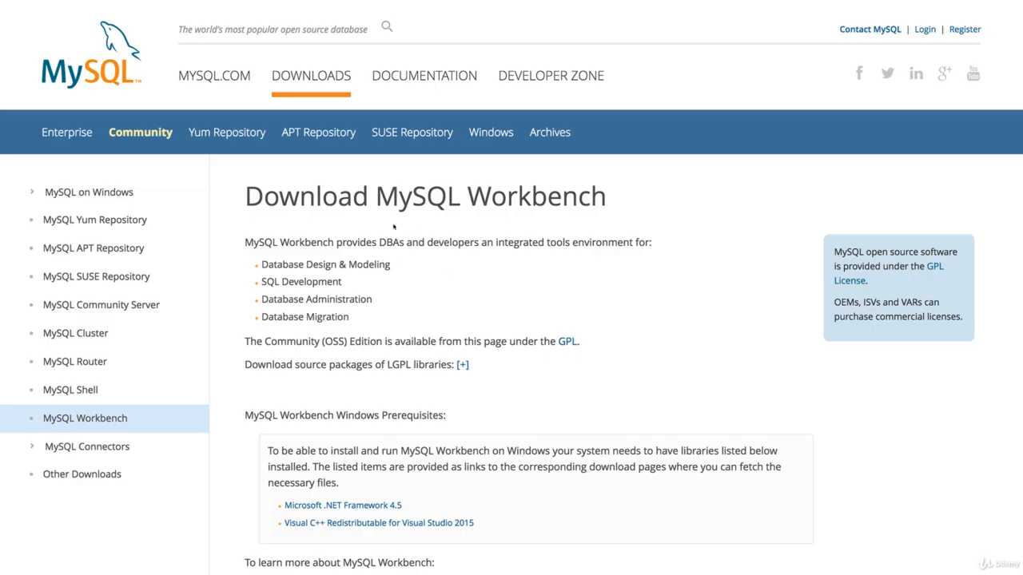
scroll(304, 295, "down", 1)
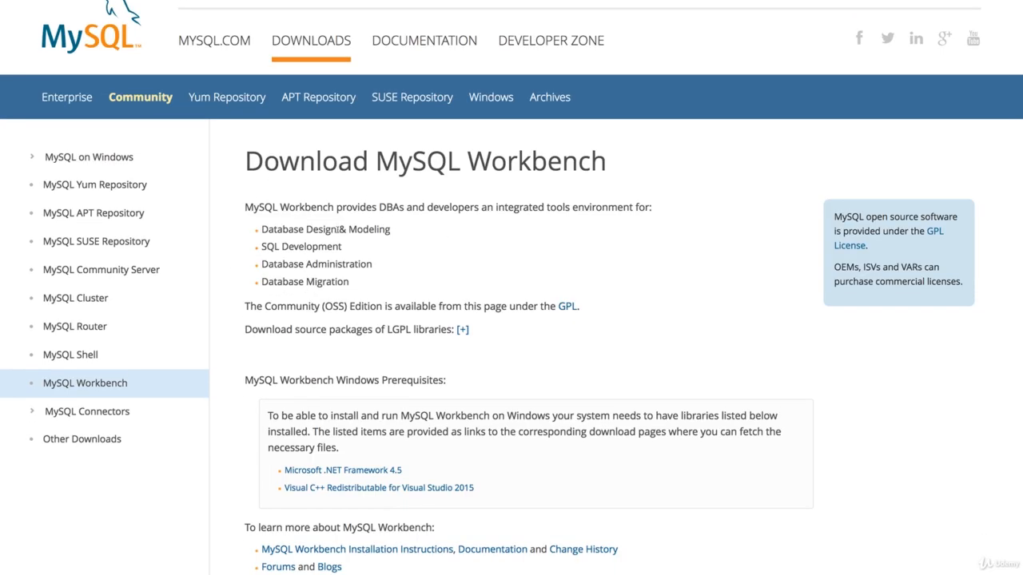
scroll(317, 230, "down", 2)
scroll(336, 231, "down", 12)
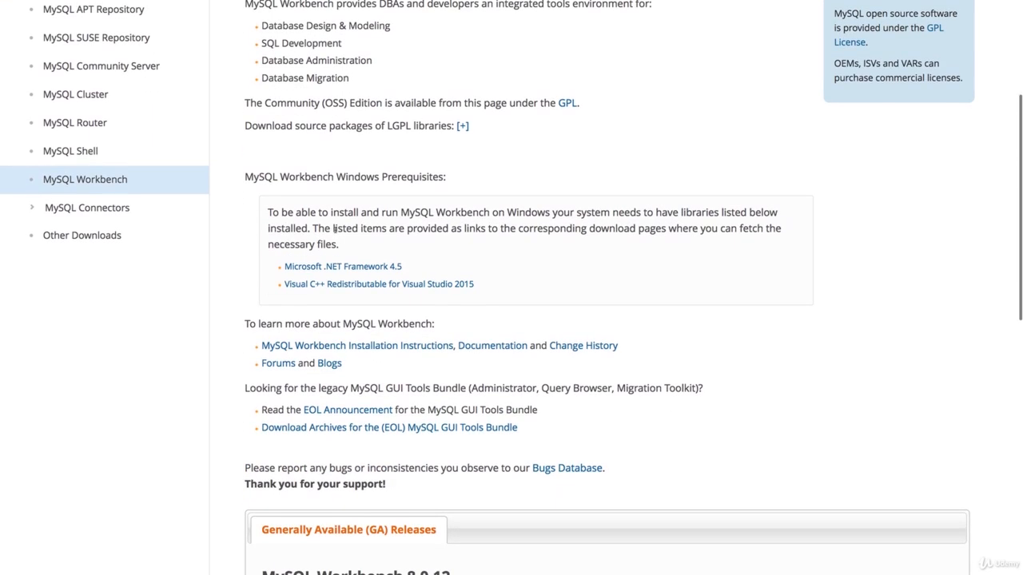
scroll(335, 231, "down", 1)
left_click(332, 265)
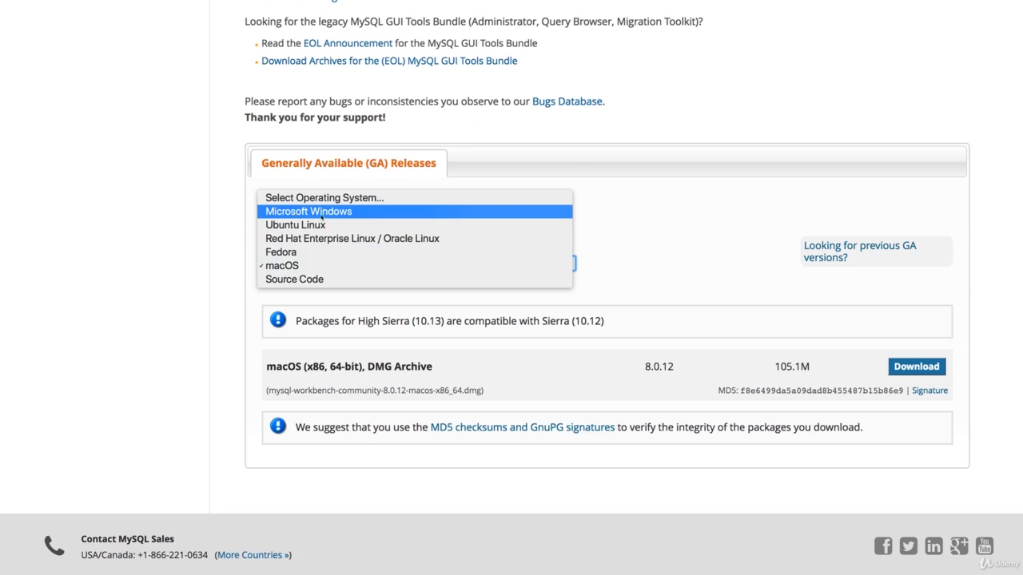
left_click(232, 270)
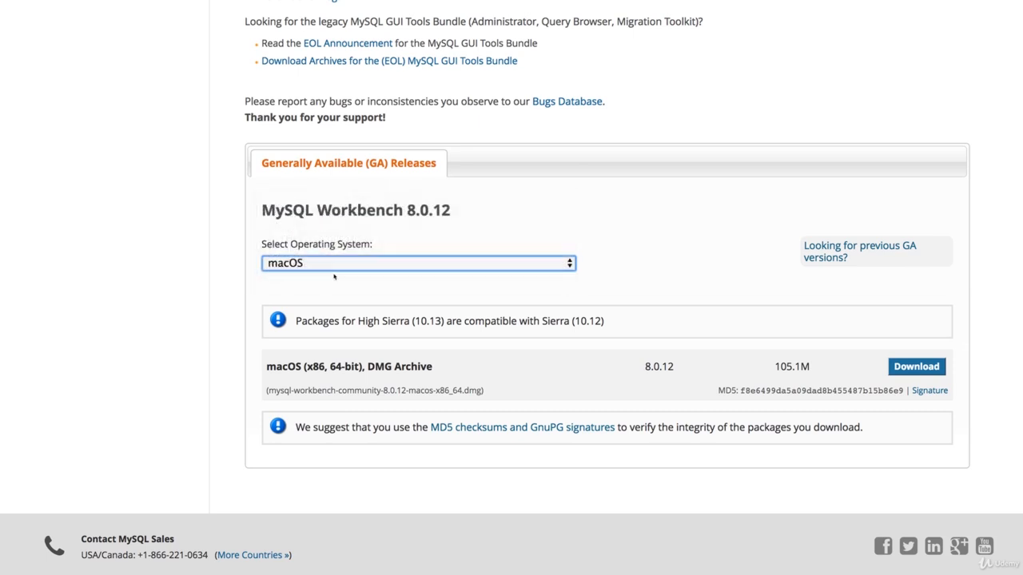
- Download the Workbench 8.0.12 macOS DMG archive, skipping the Oracle login
left_click(927, 368)
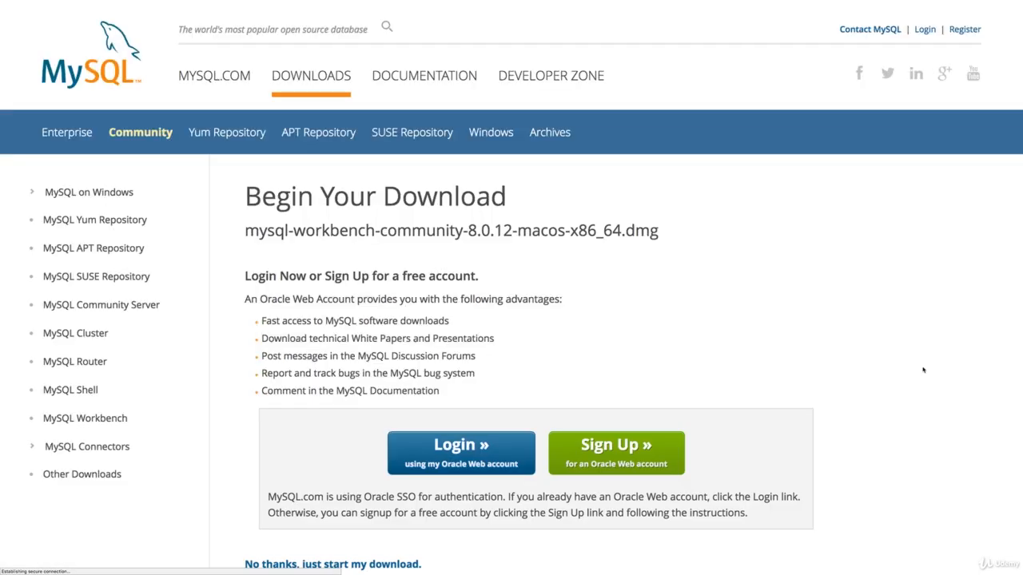
scroll(491, 508, "down", 3)
scroll(491, 508, "down", 1)
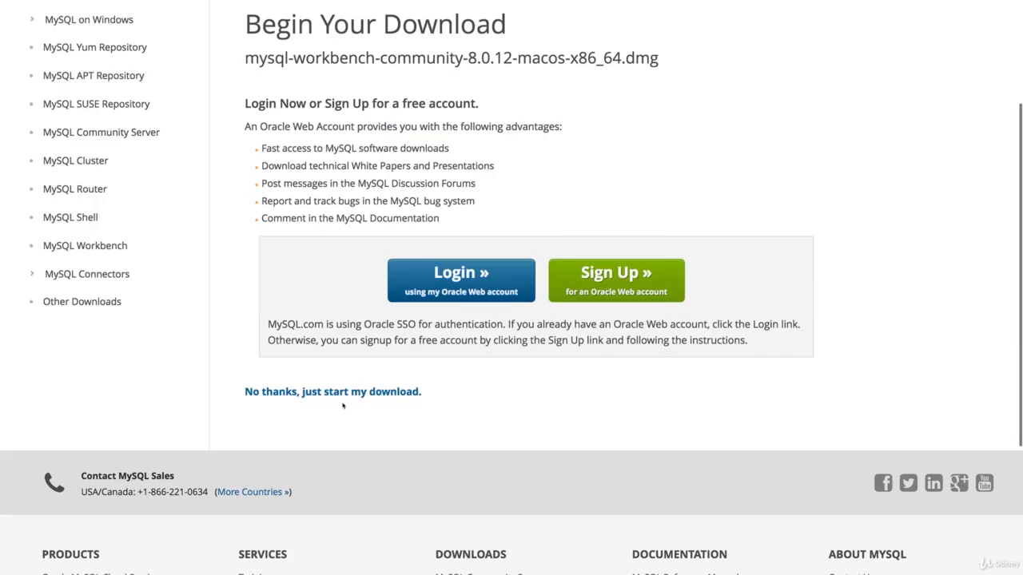
left_click(398, 391)
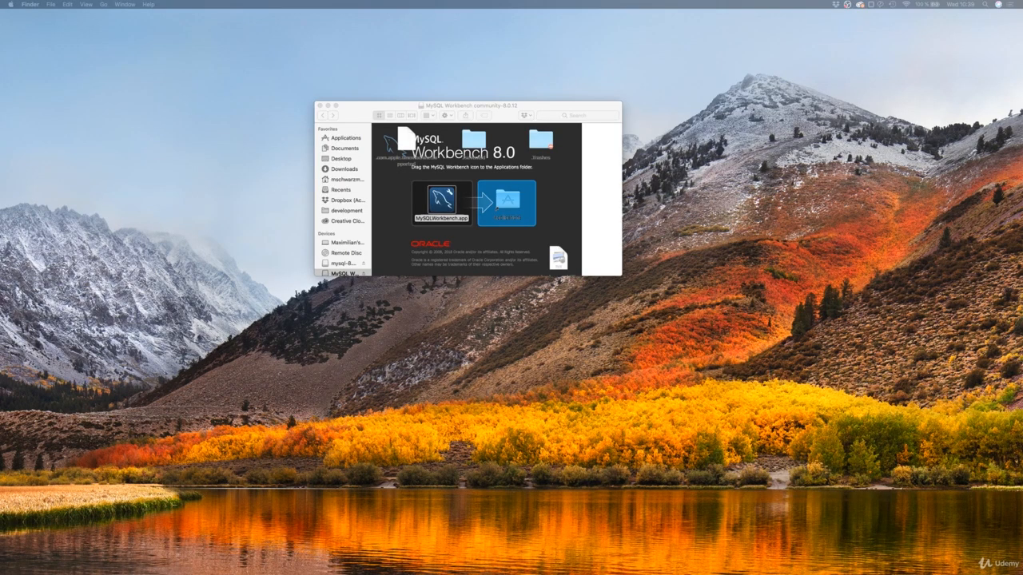
- Close the Workbench disk image window and launch MySQL Workbench via Spotlight search 'mysql'
left_click(319, 105)
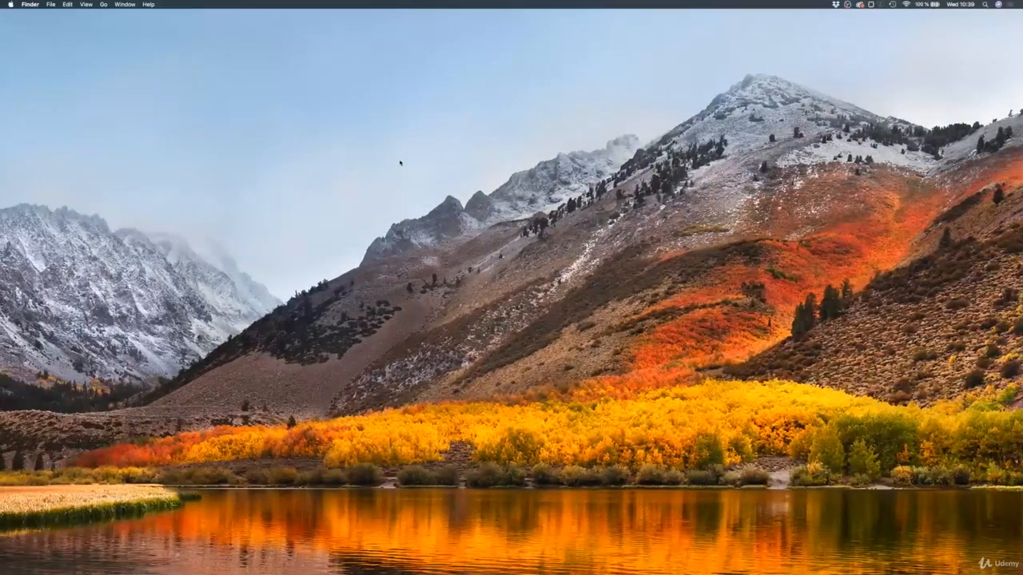
key("super+space")
type("mysql")
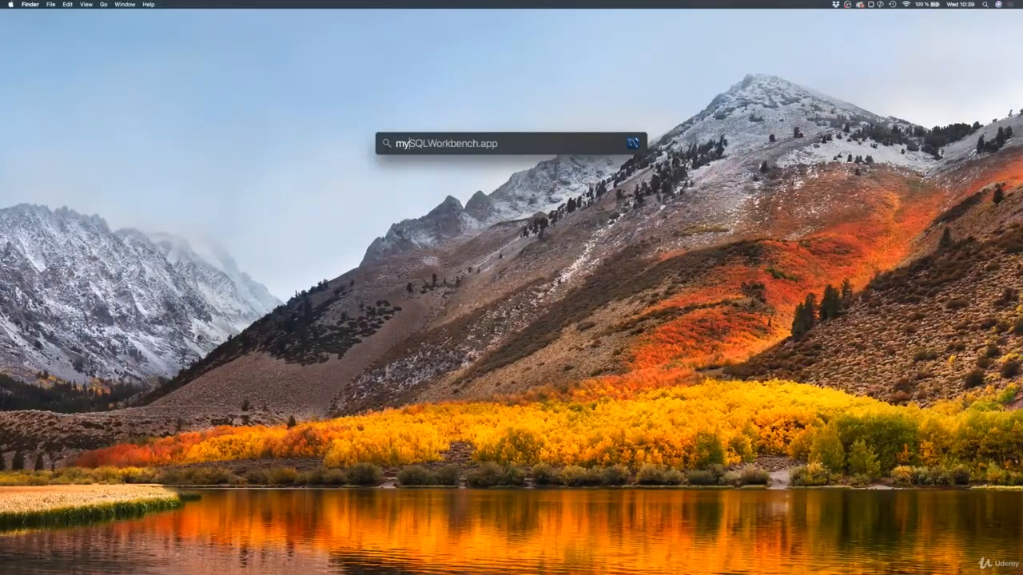
key("Return")
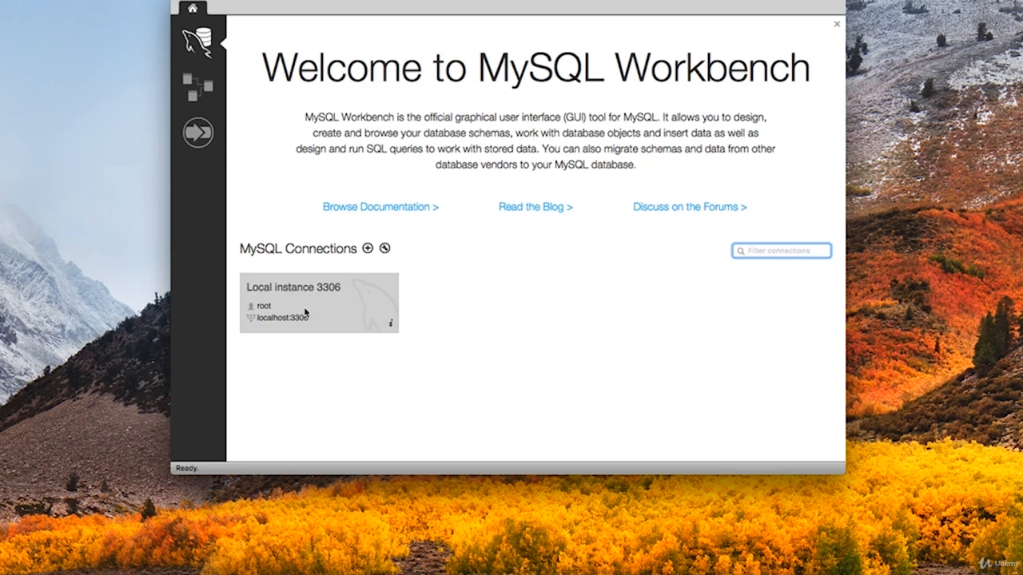
- Check in System Preferences' MySQL pane that the MySQL server is running
key("super+space")
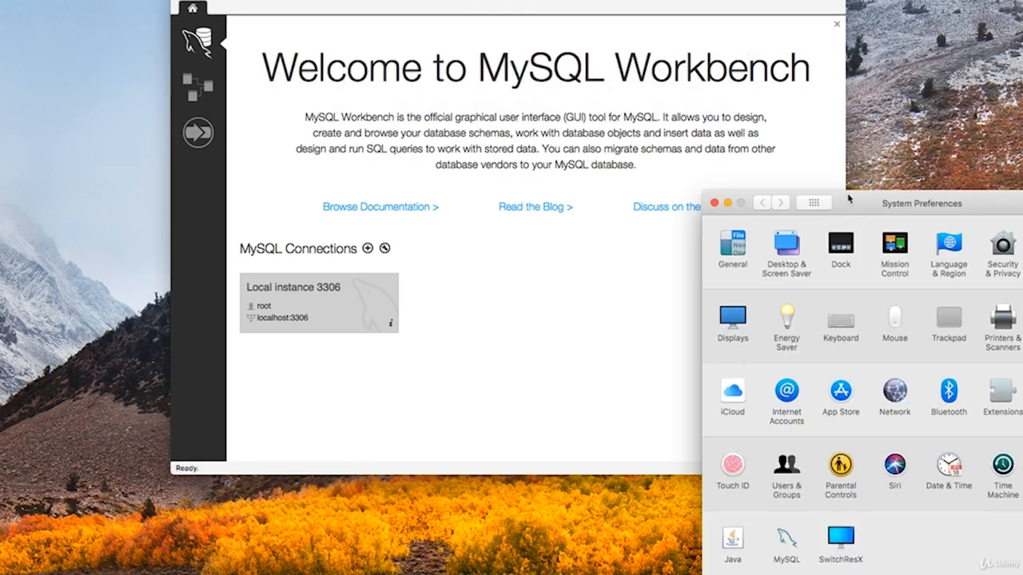
left_click_drag(847, 203, 440, 19)
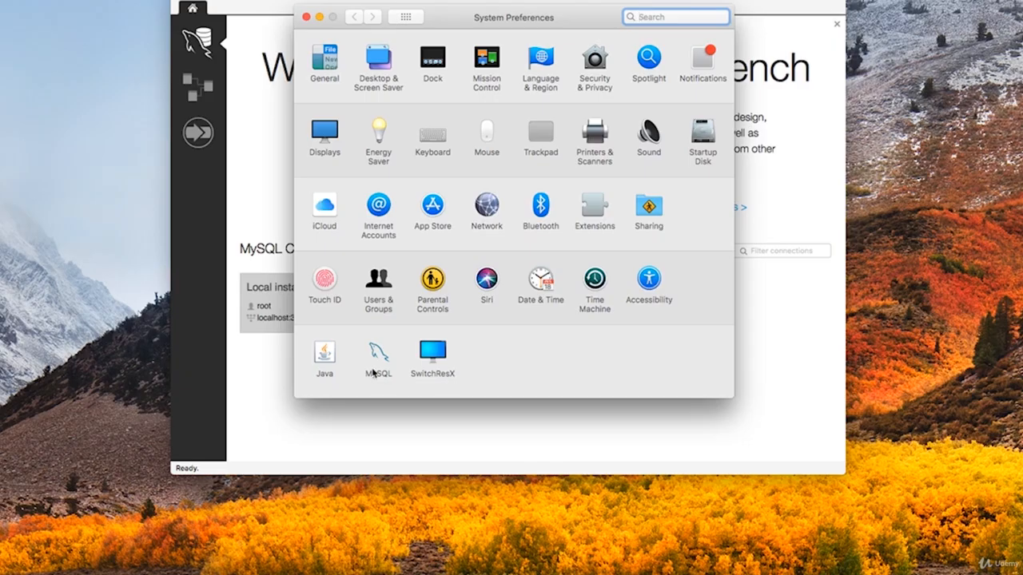
left_click(377, 363)
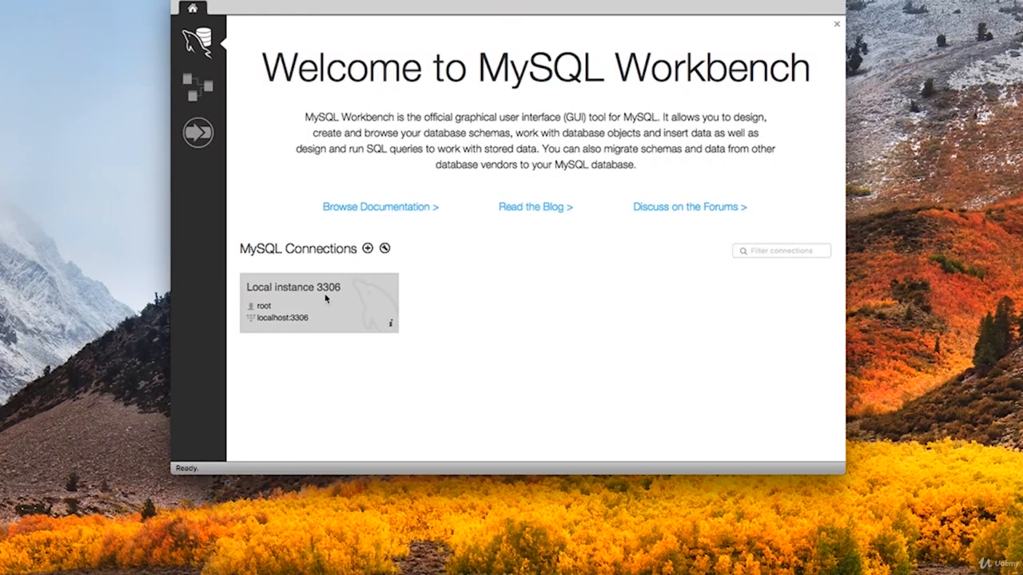
- Connect to Local instance 3306 with the root password and maximise the Workbench window
left_click(326, 298)
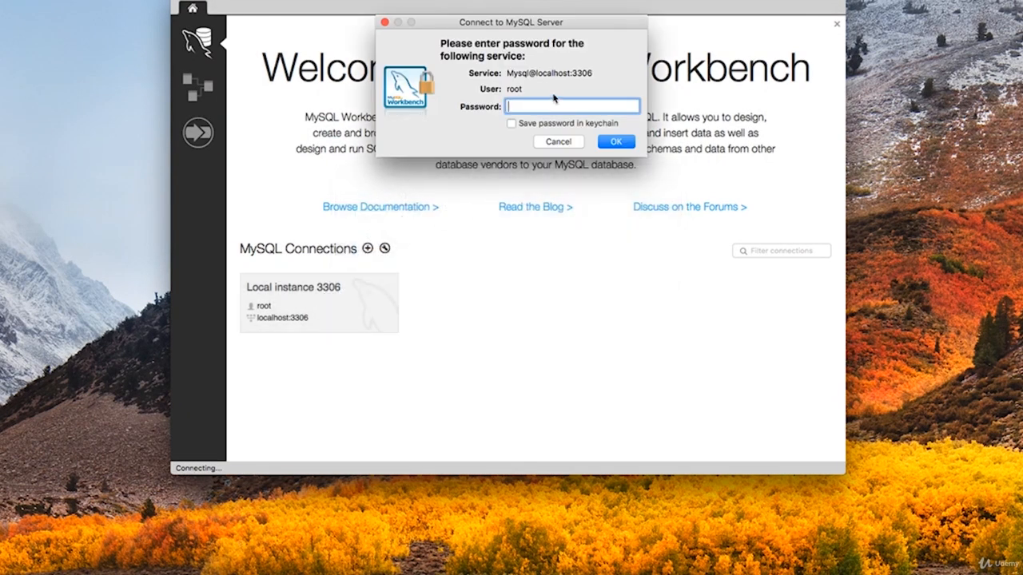
type("••••••••••")
key("Return")
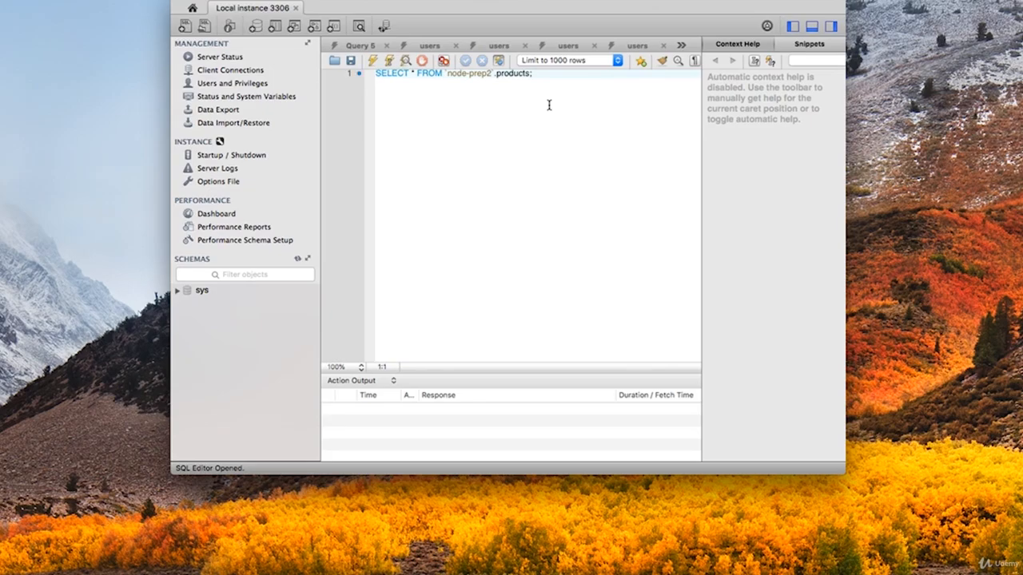
double_click(358, 0)
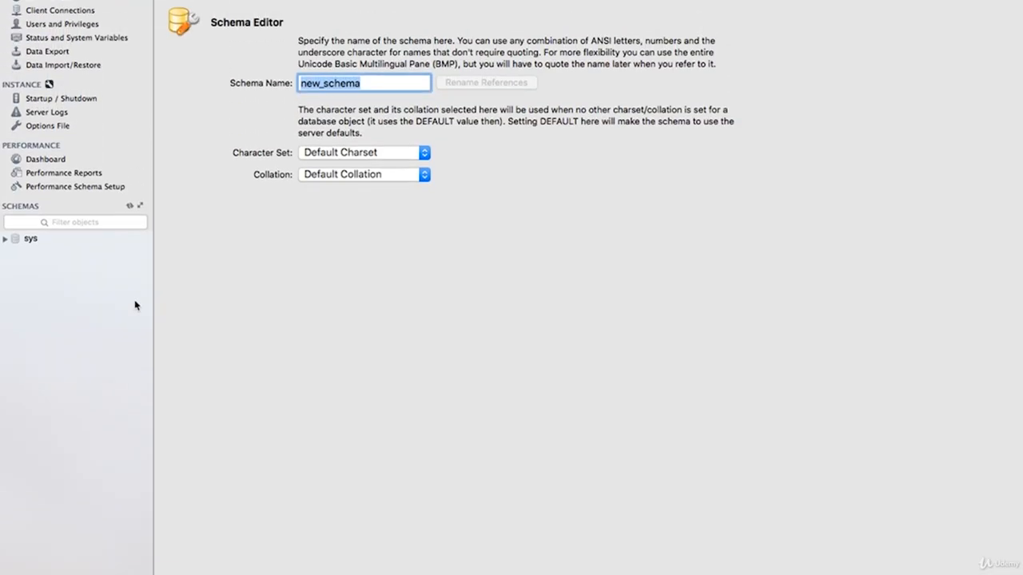
- Name the new schema 'node-complete' and apply its CREATE SCHEMA script
type("node-co")
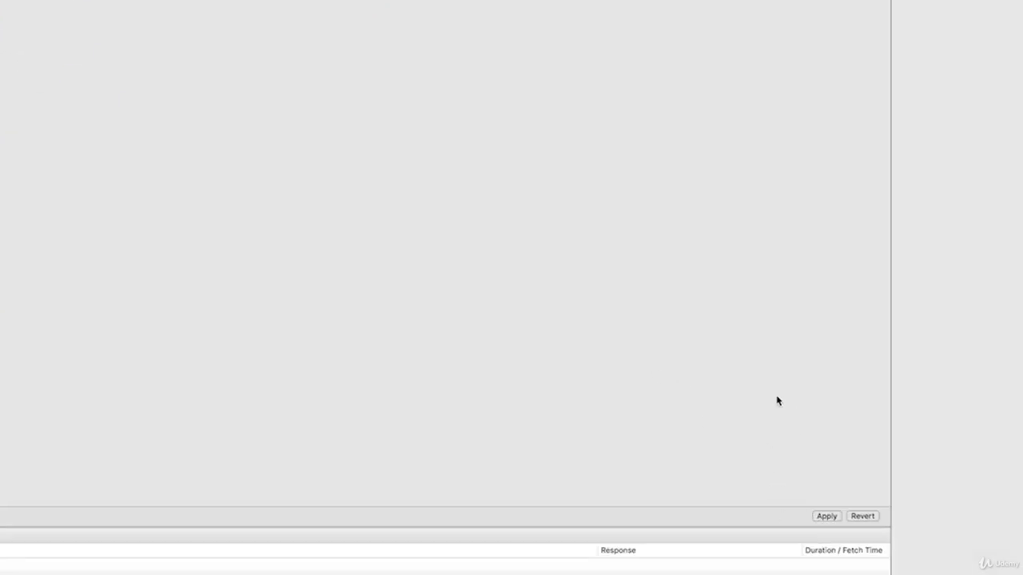
left_click(827, 517)
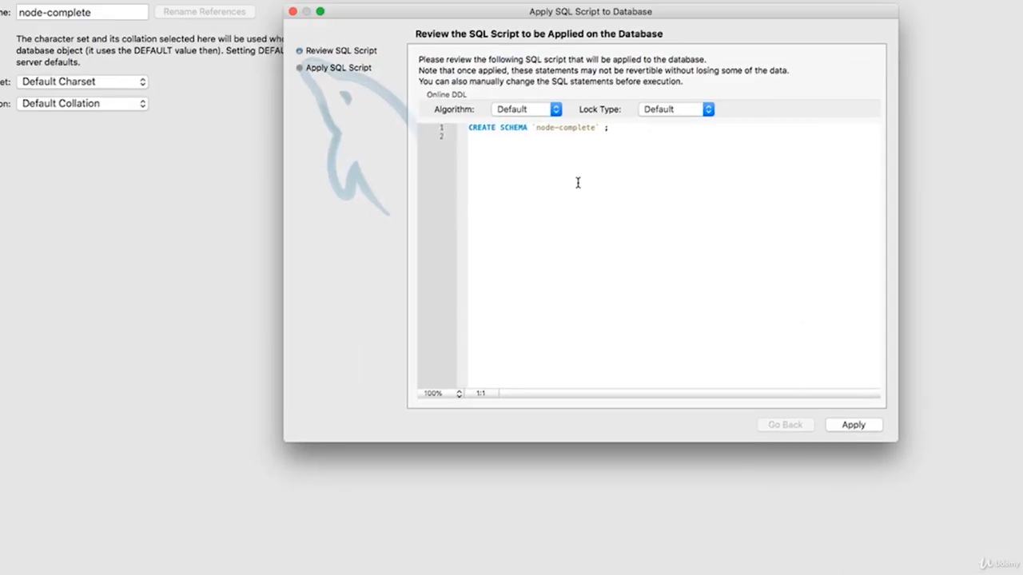
left_click(855, 425)
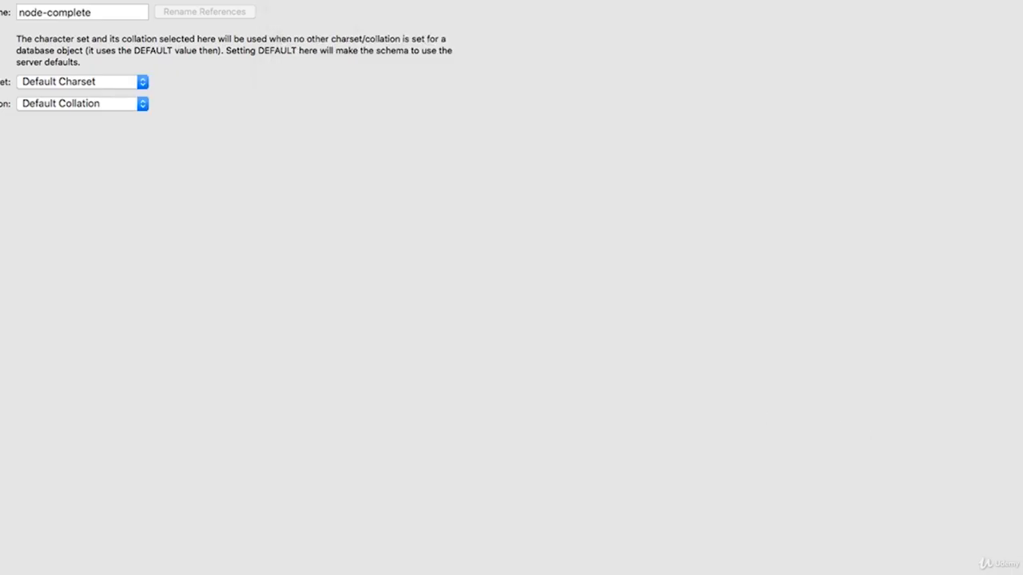
- Expand node-complete in the schema list to show its empty Tables group
left_click(7, 168)
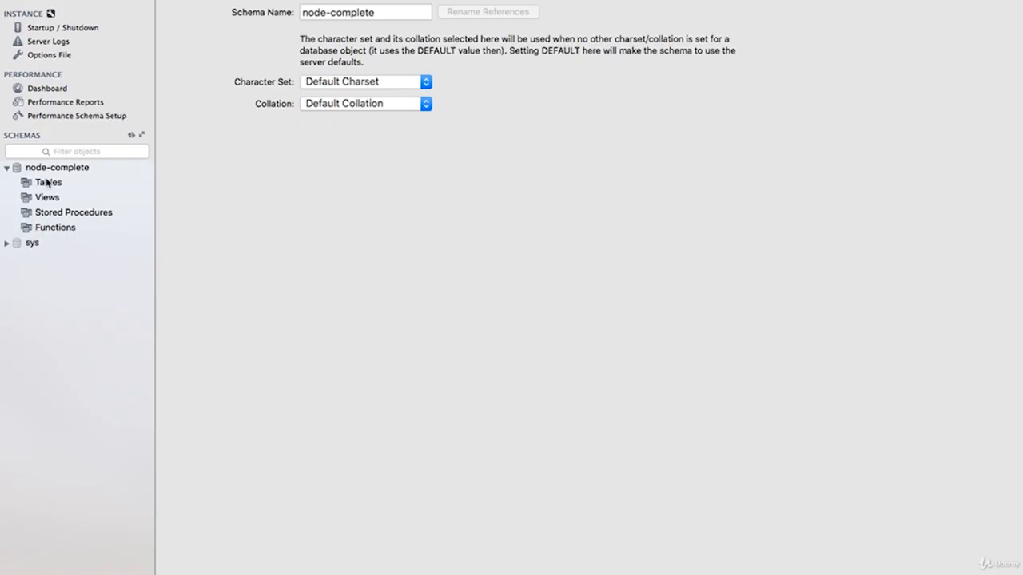
left_click(48, 183)
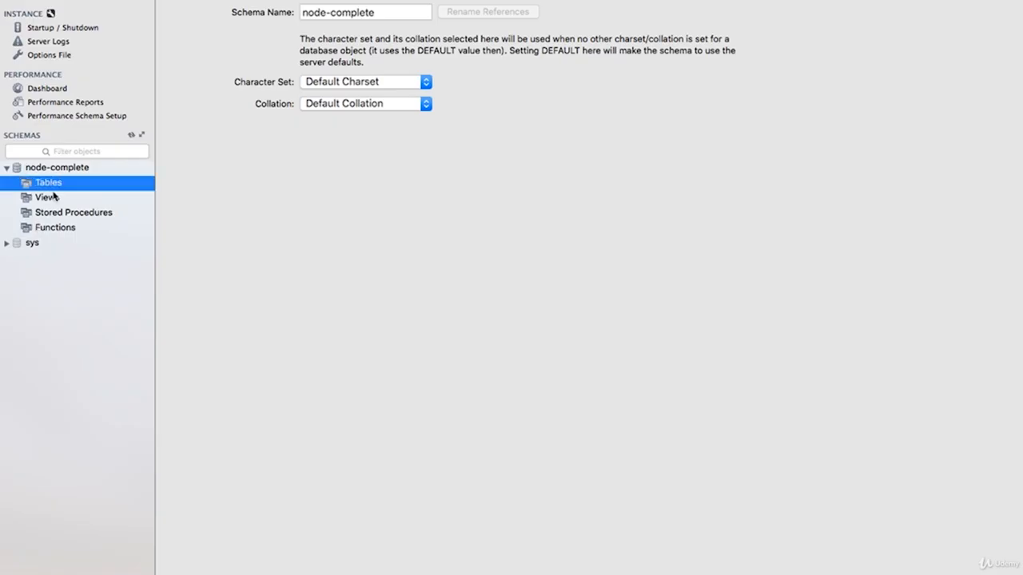
left_click(73, 168)
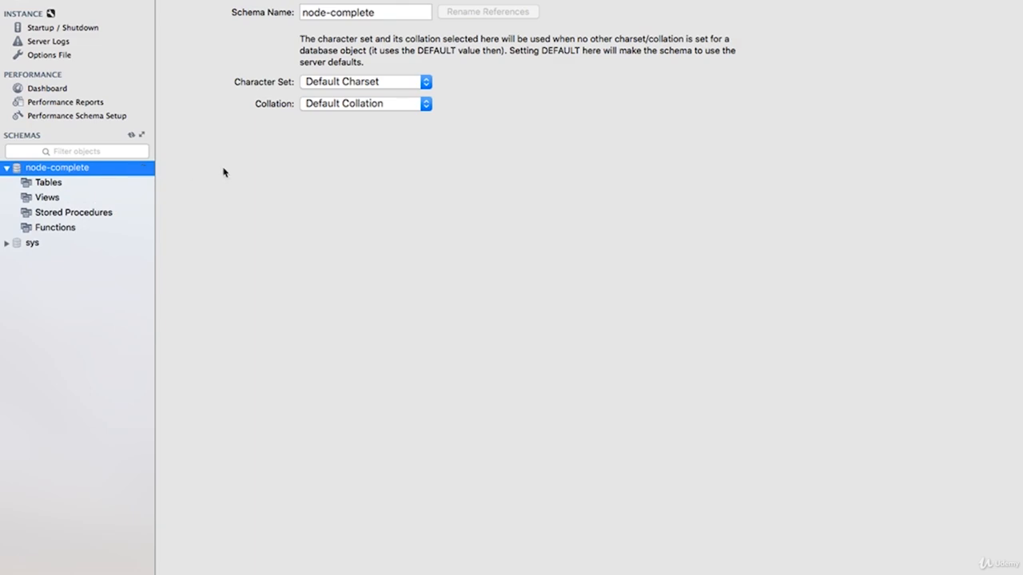